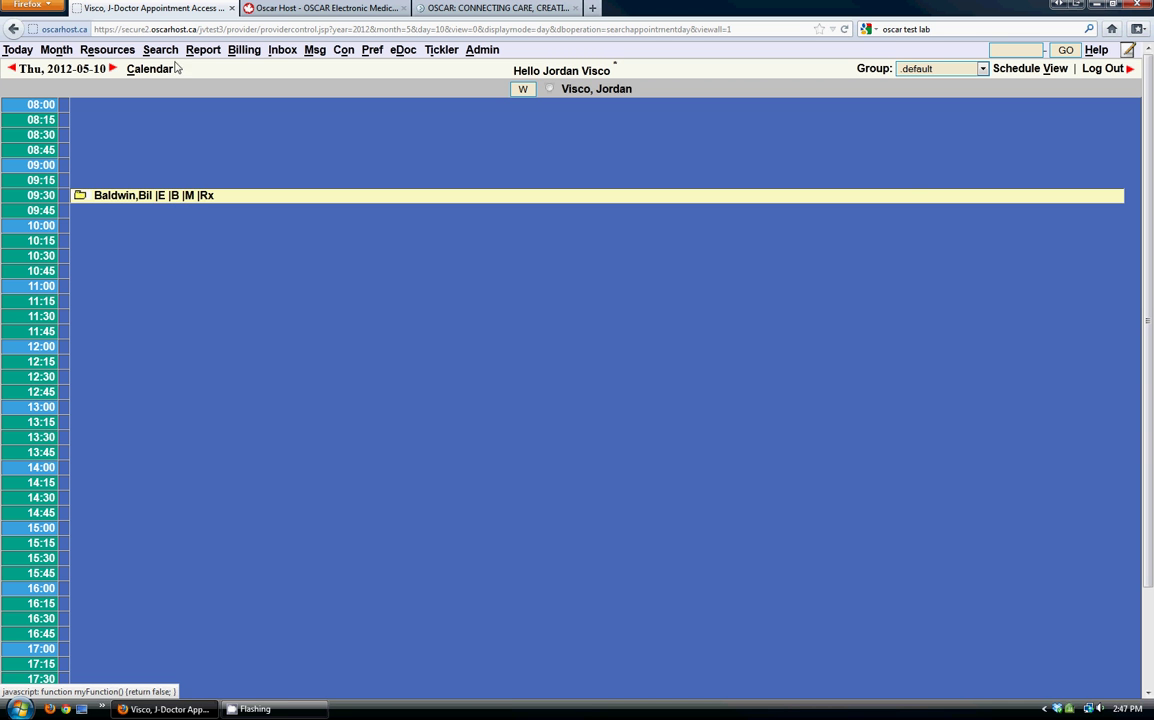
# Step: Open the 09:30 patient's detail record from the day schedule and drag it into view
pyautogui.click(191, 196)
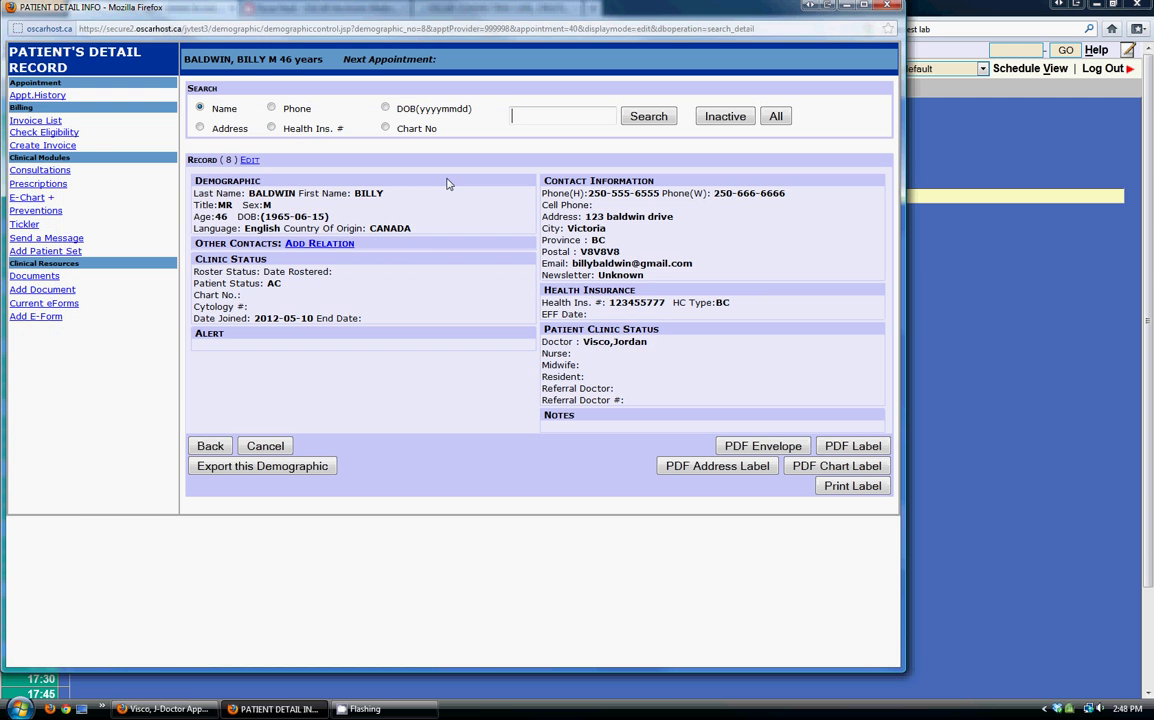
pyautogui.moveTo(393, 17); pyautogui.dragTo(513, 42)
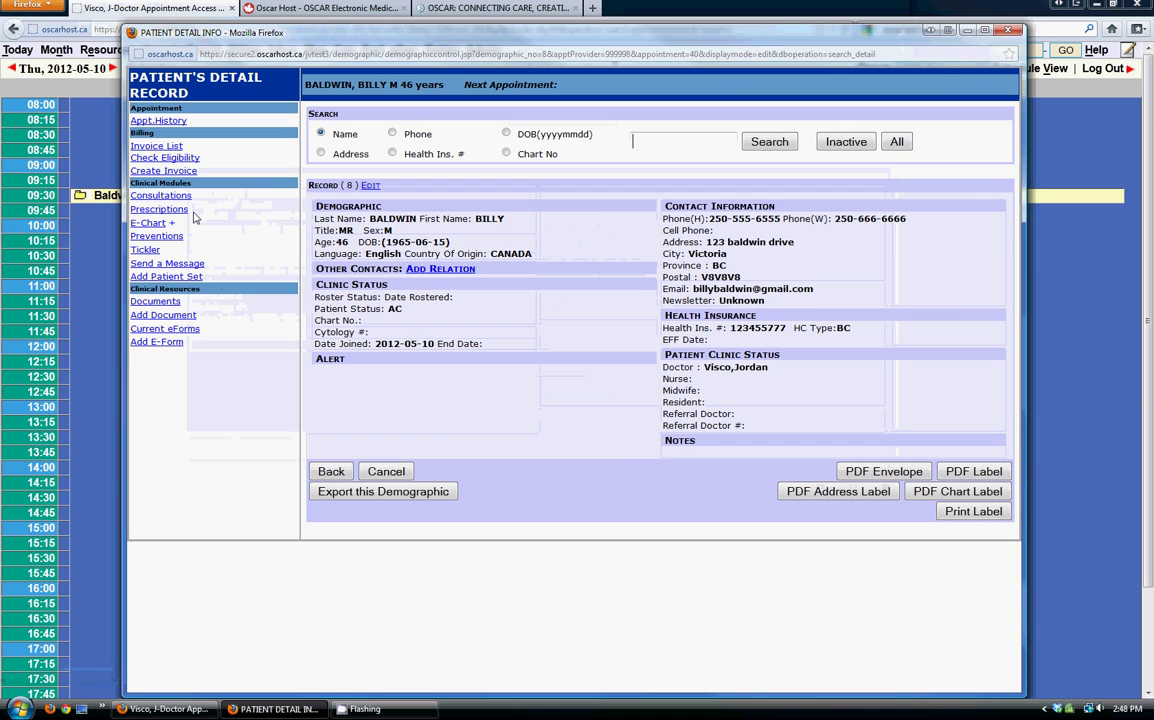
# Step: Launch the E-Chart encounter window from the patient's detail record menu
pyautogui.click(143, 224)
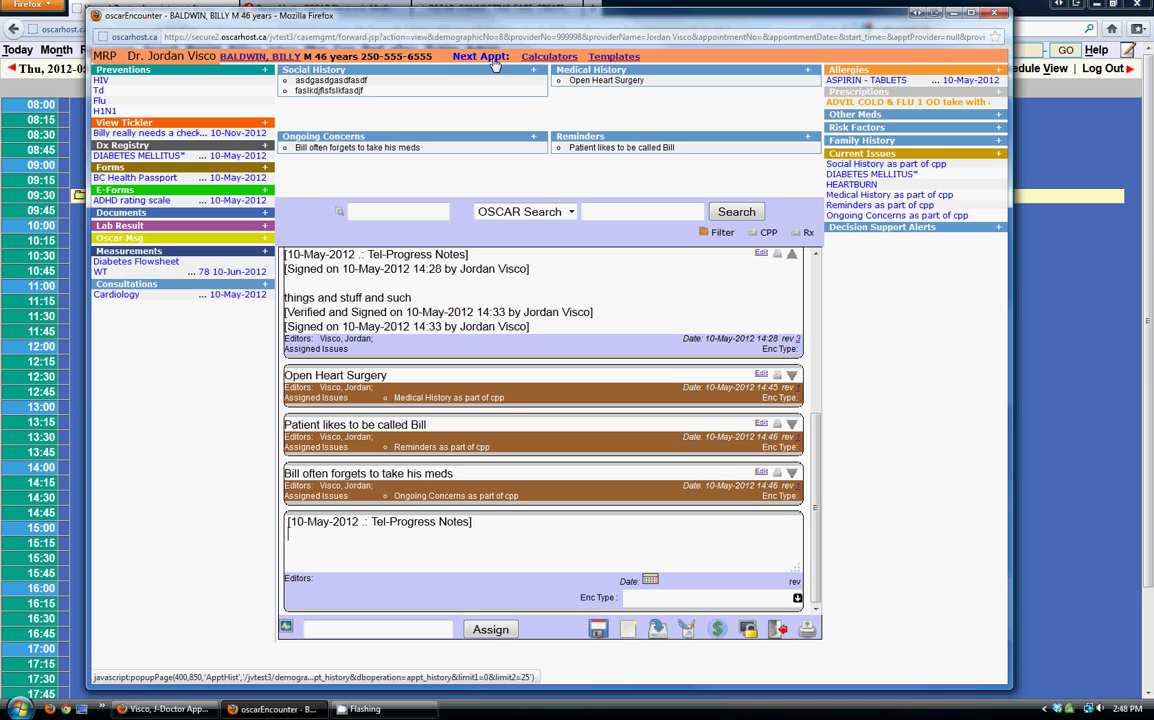
# Step: Open the Calculators popup from the encounter header, then close it
pyautogui.click(548, 57)
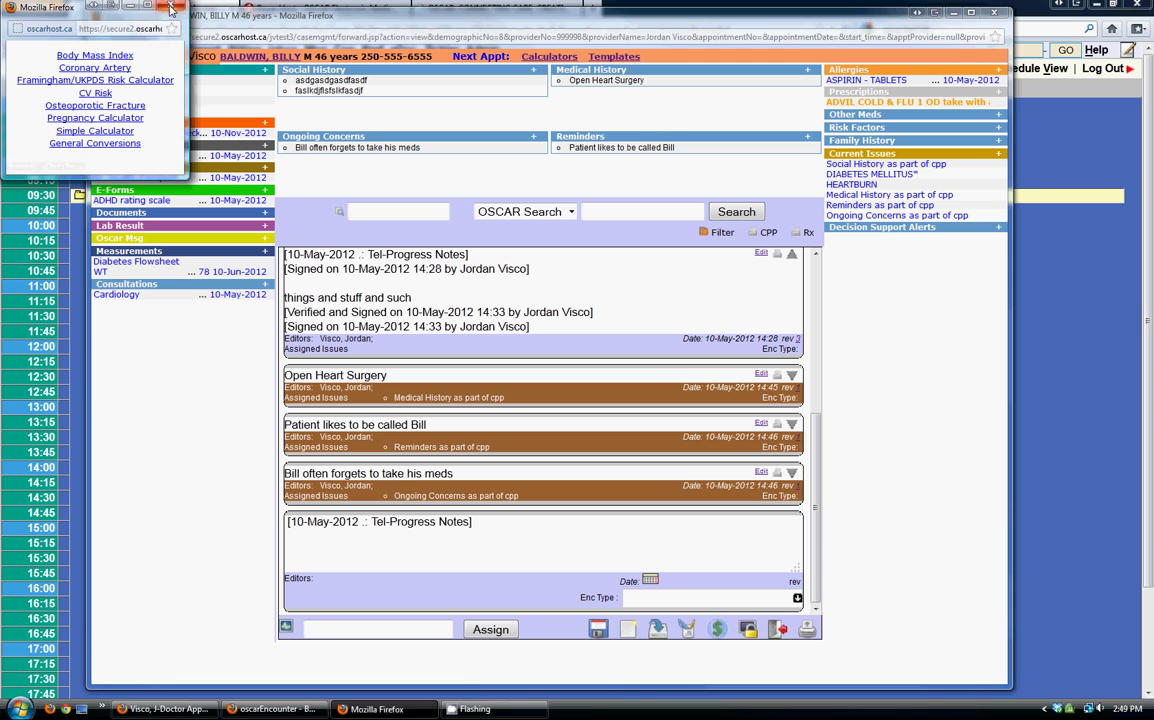
pyautogui.click(171, 6)
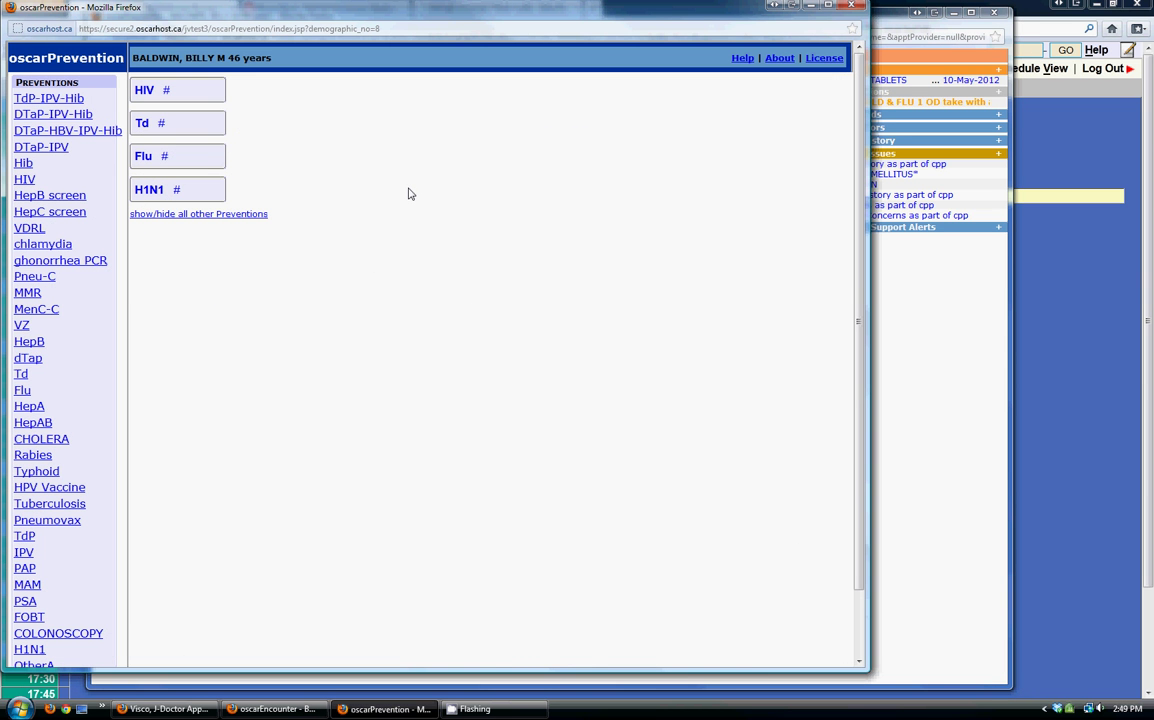
# Step: Look over the Flu prevention form and close it without recording anything
pyautogui.click(145, 157)
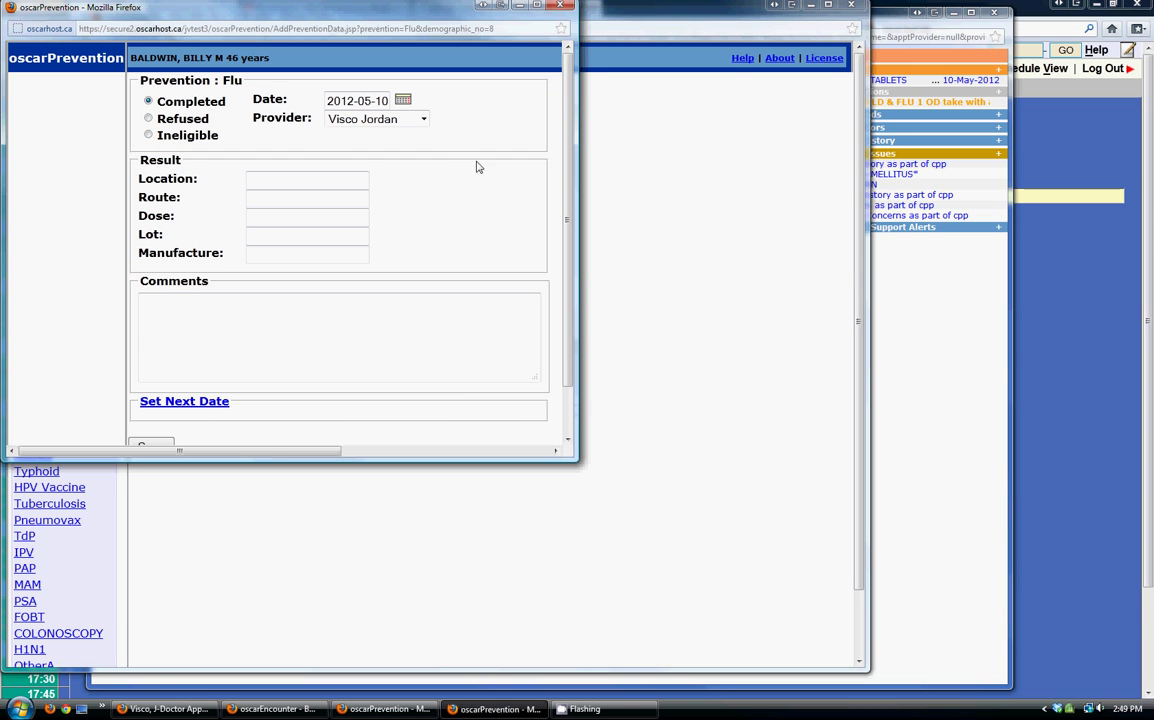
pyautogui.scroll(-1, 475, 173)
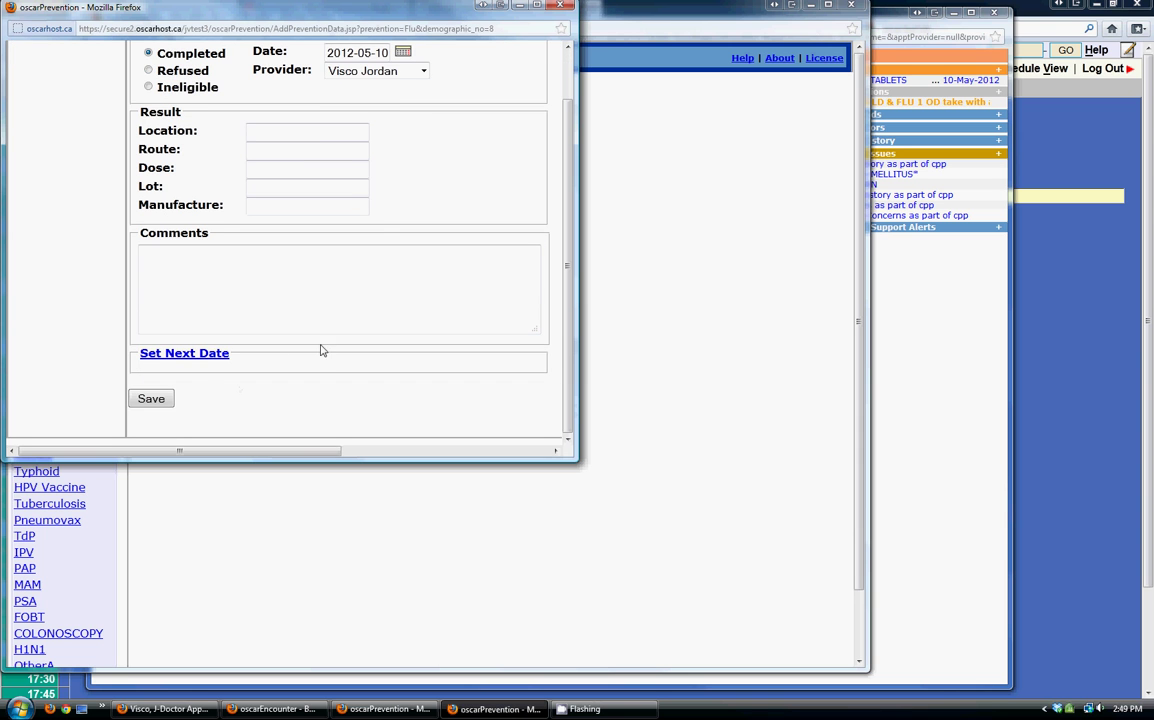
pyautogui.click(558, 7)
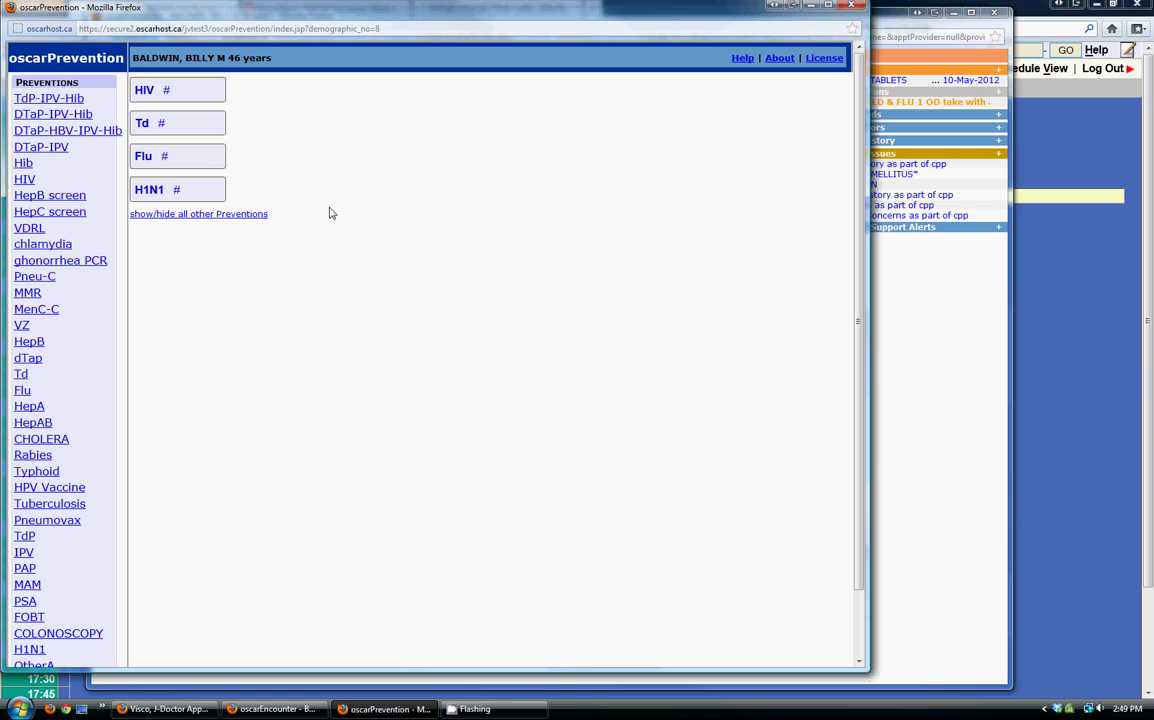
# Step: Save a completed H1N1 immunization dated 2012-05-10 and close the preventions window
pyautogui.click(150, 192)
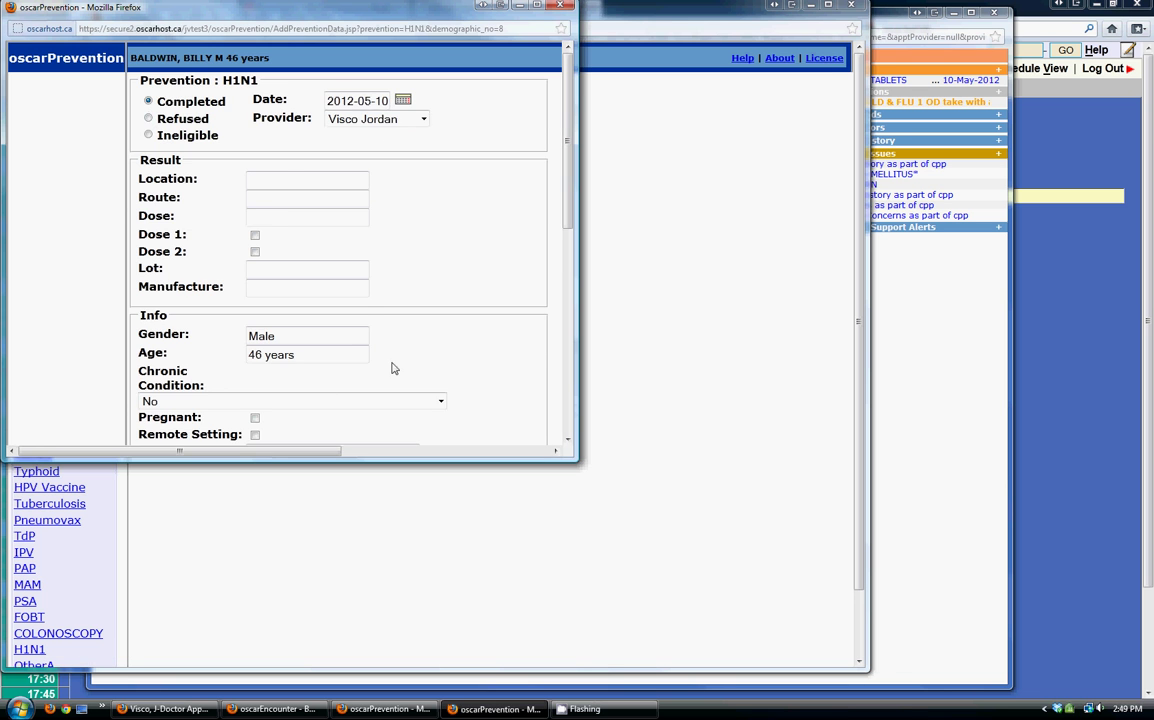
pyautogui.scroll(-10, 378, 380)
pyautogui.click(150, 399)
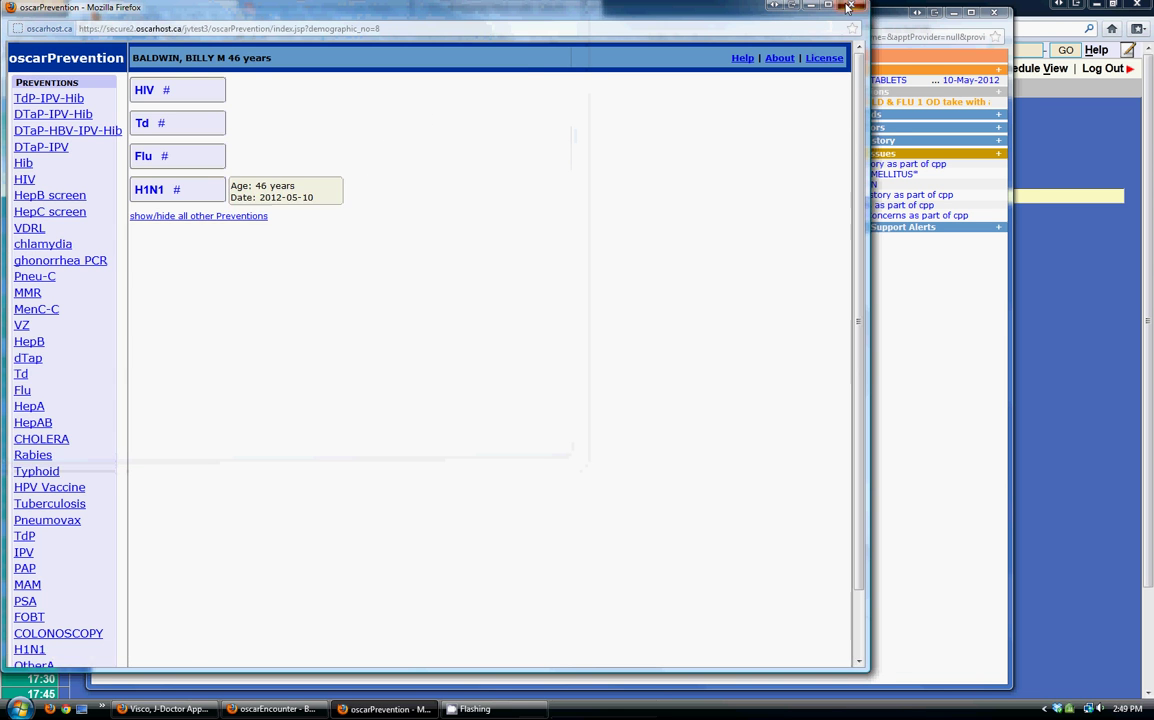
pyautogui.click(848, 7)
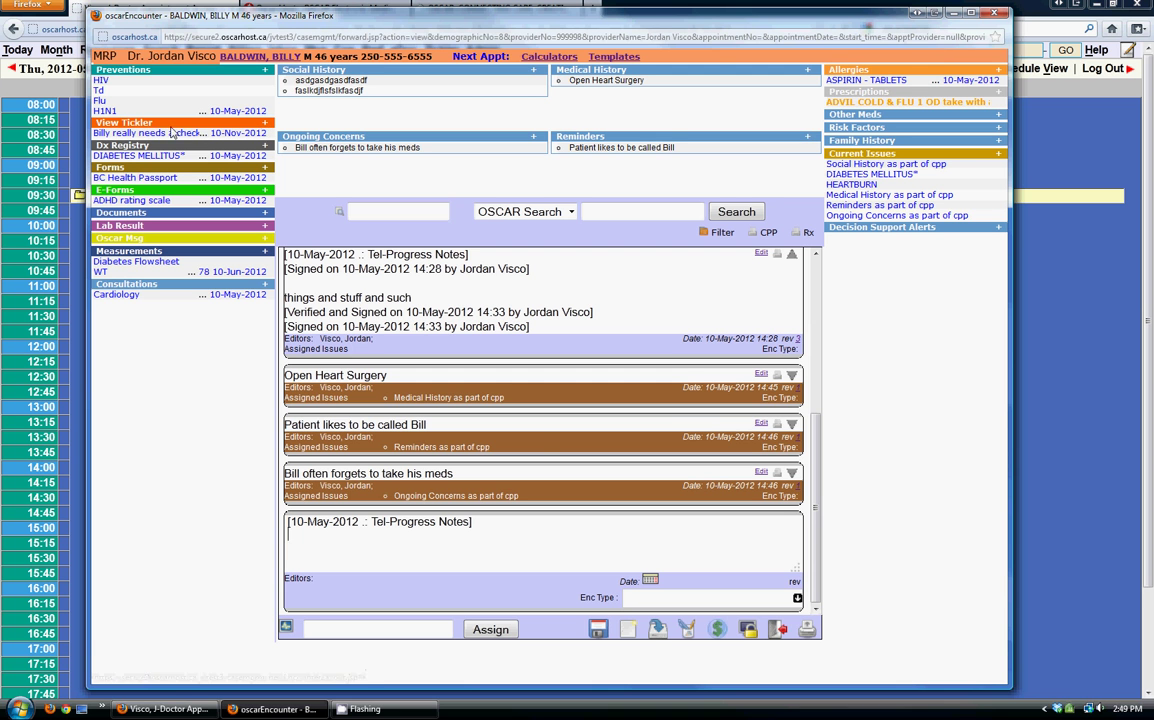
pyautogui.click(267, 129)
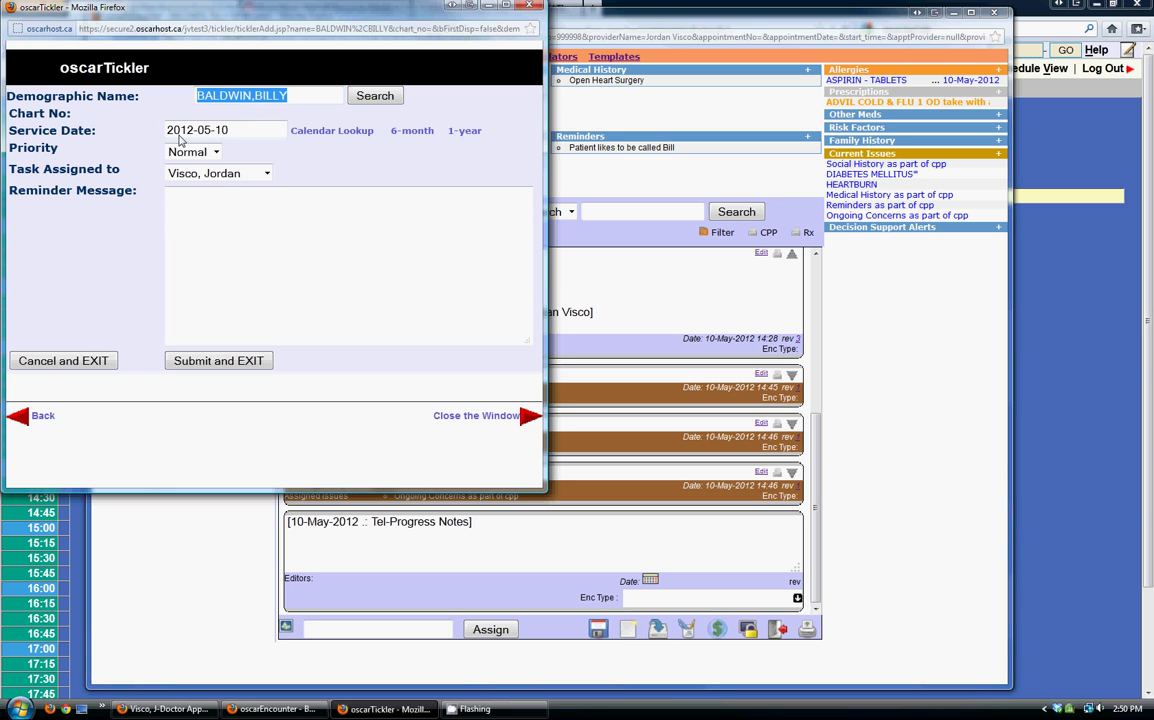
pyautogui.click(412, 131)
pyautogui.click(459, 131)
pyautogui.click(320, 131)
pyautogui.click(264, 7)
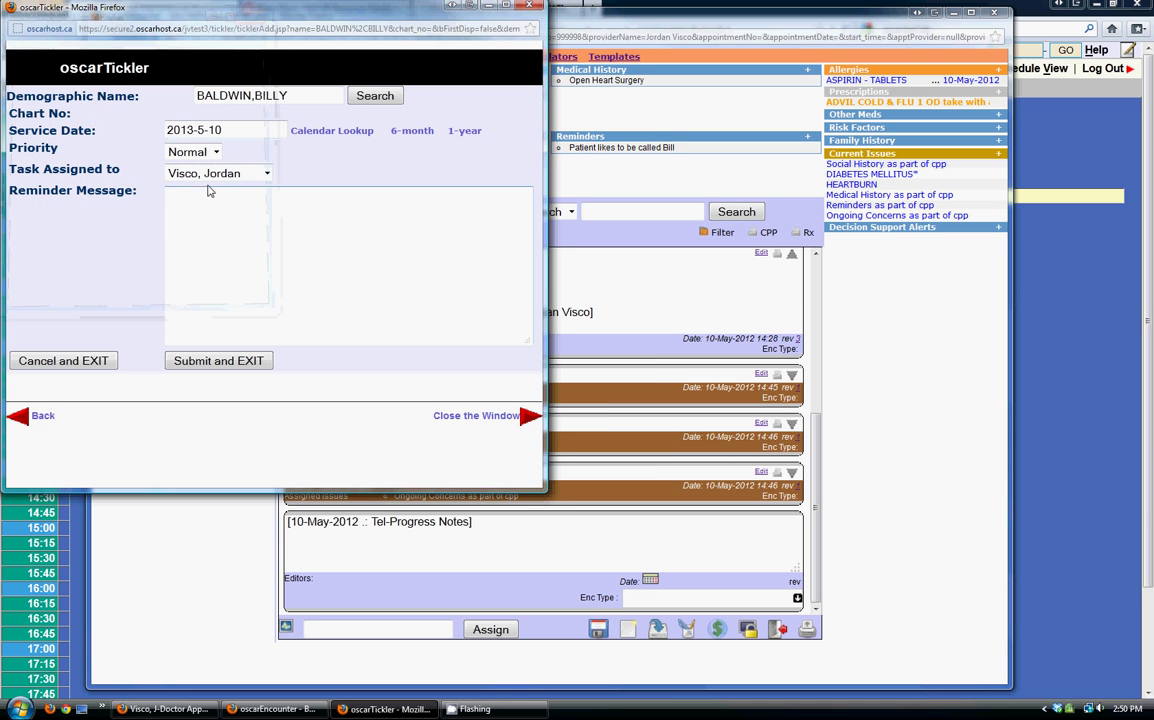
pyautogui.click(266, 173)
pyautogui.click(296, 237)
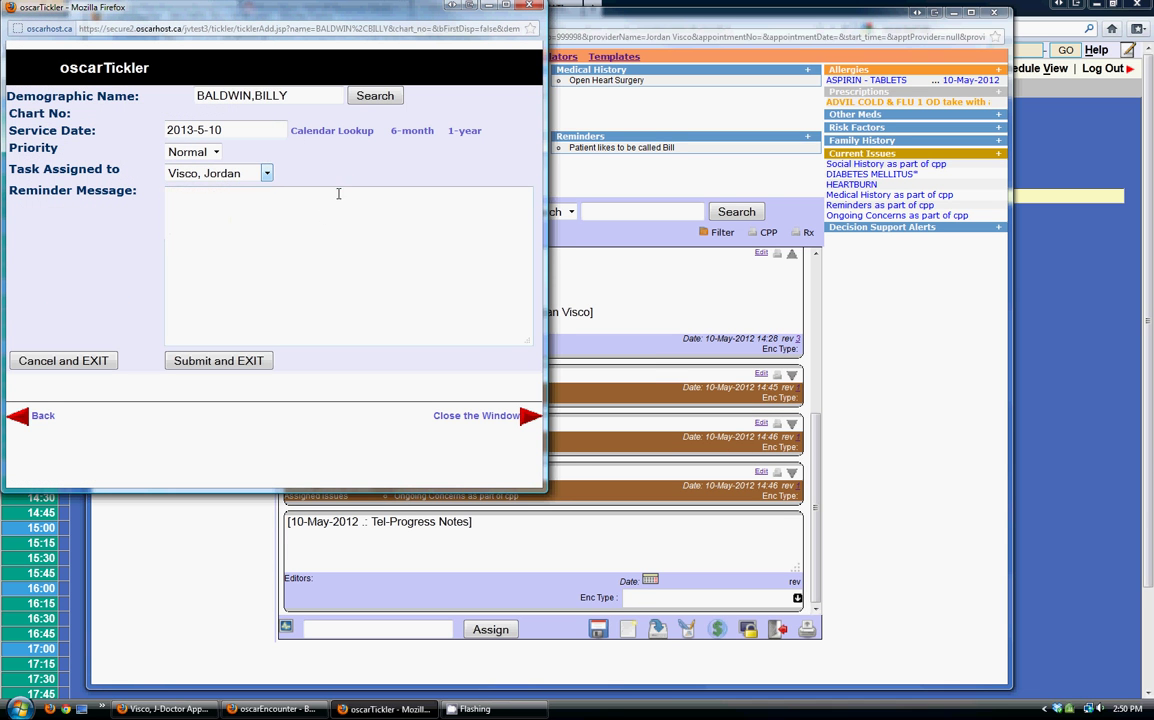
pyautogui.click(235, 249)
pyautogui.write('call')
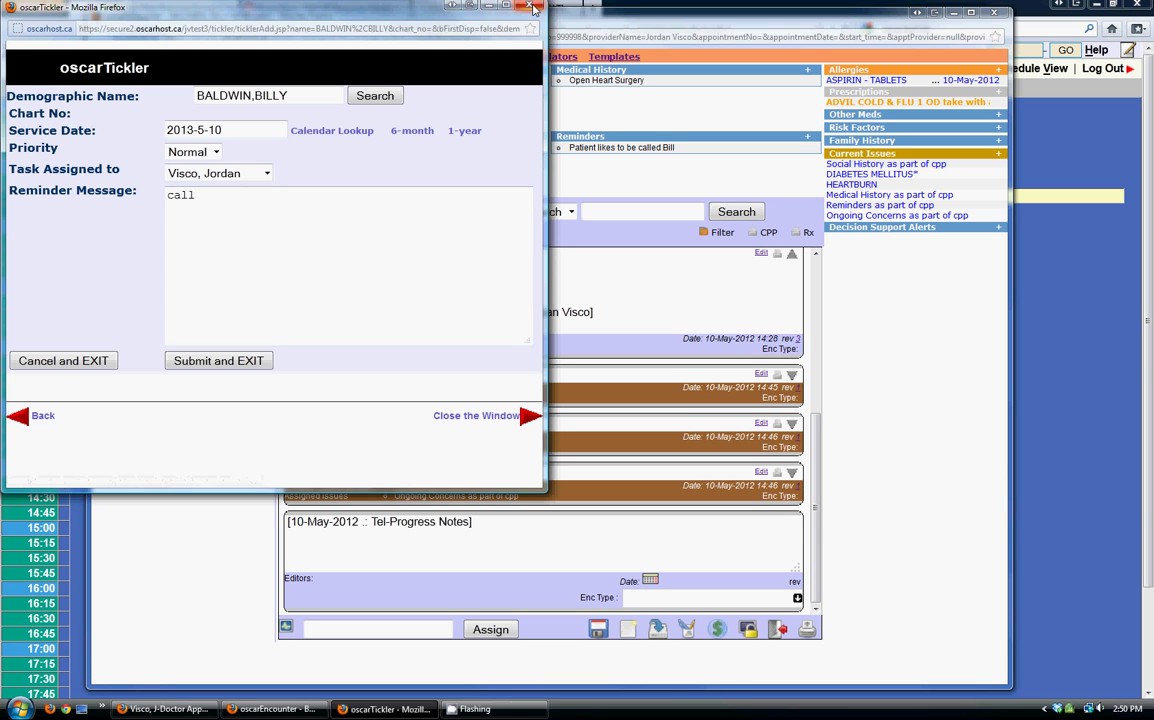
pyautogui.click(218, 360)
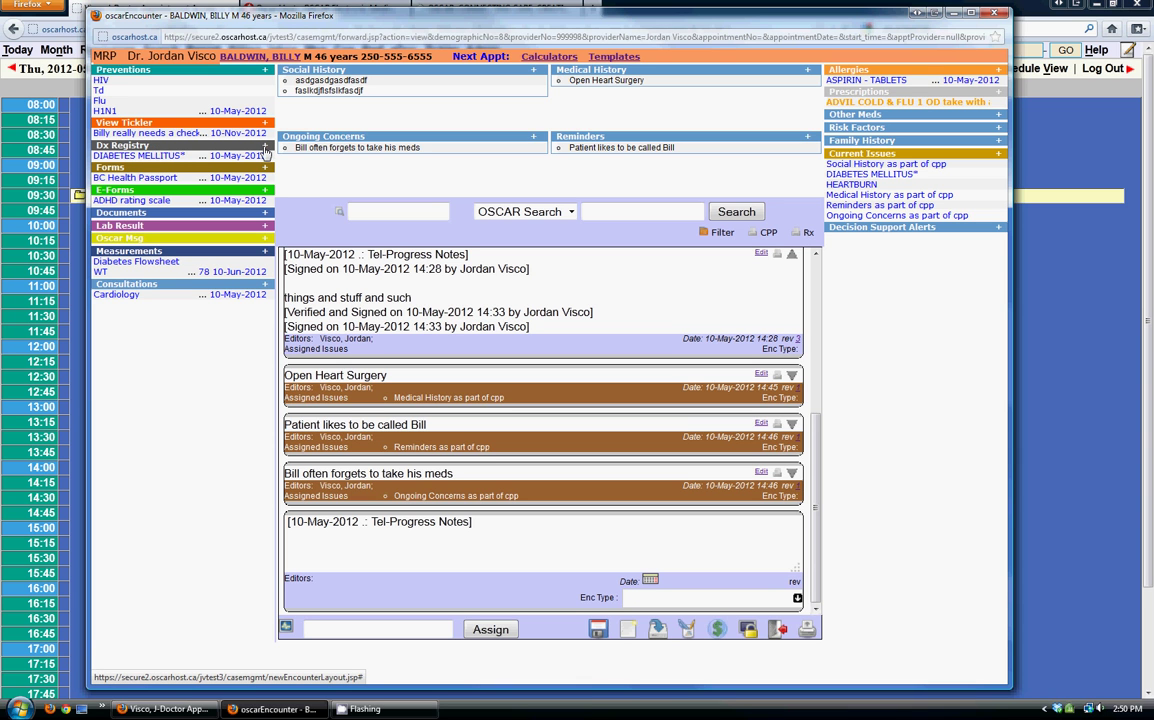
pyautogui.click(235, 145)
pyautogui.click(90, 123)
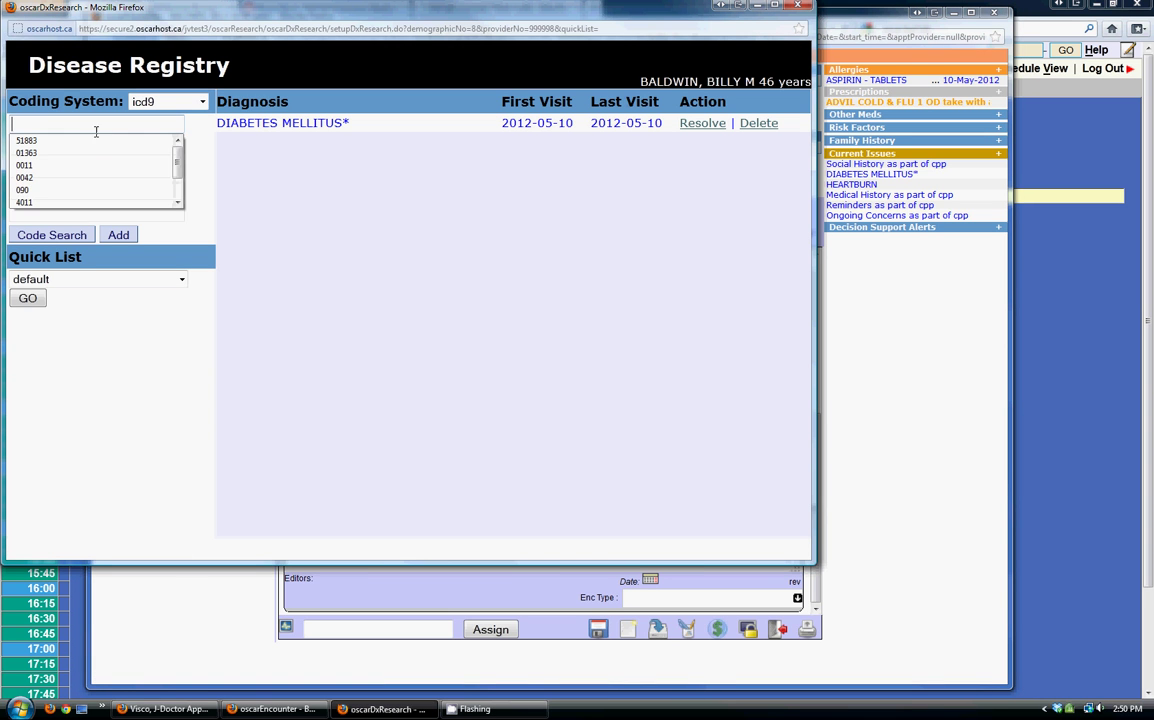
pyautogui.click(89, 126)
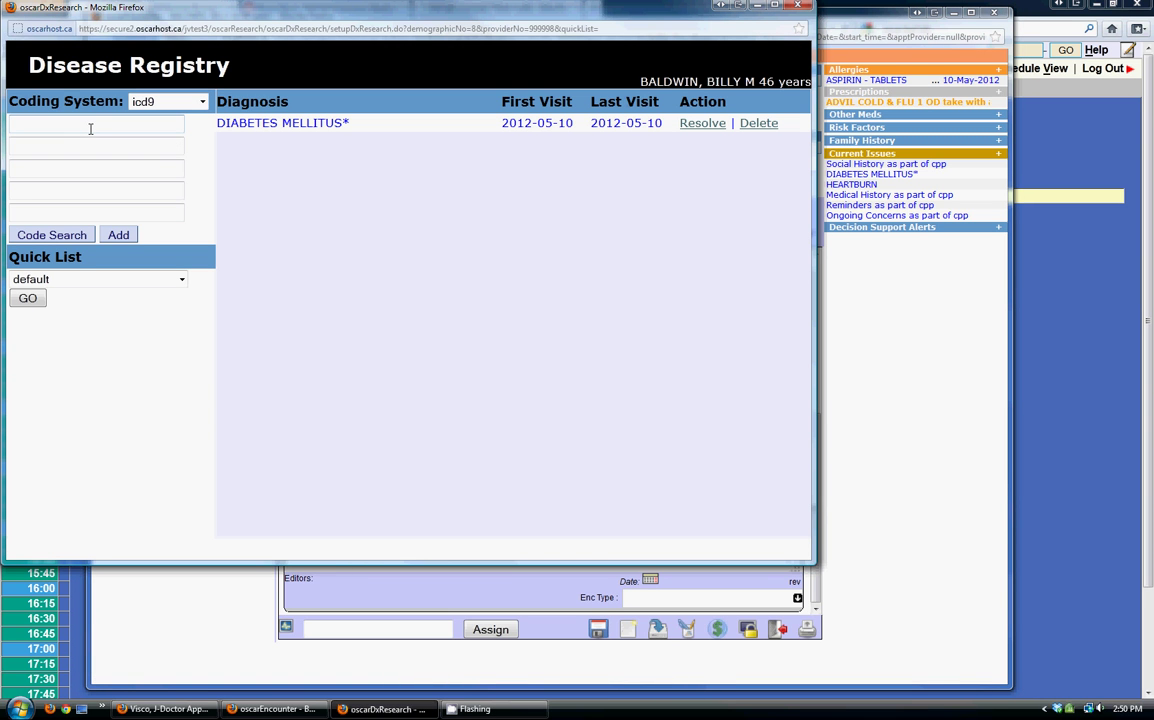
pyautogui.write('diab')
pyautogui.click(115, 232)
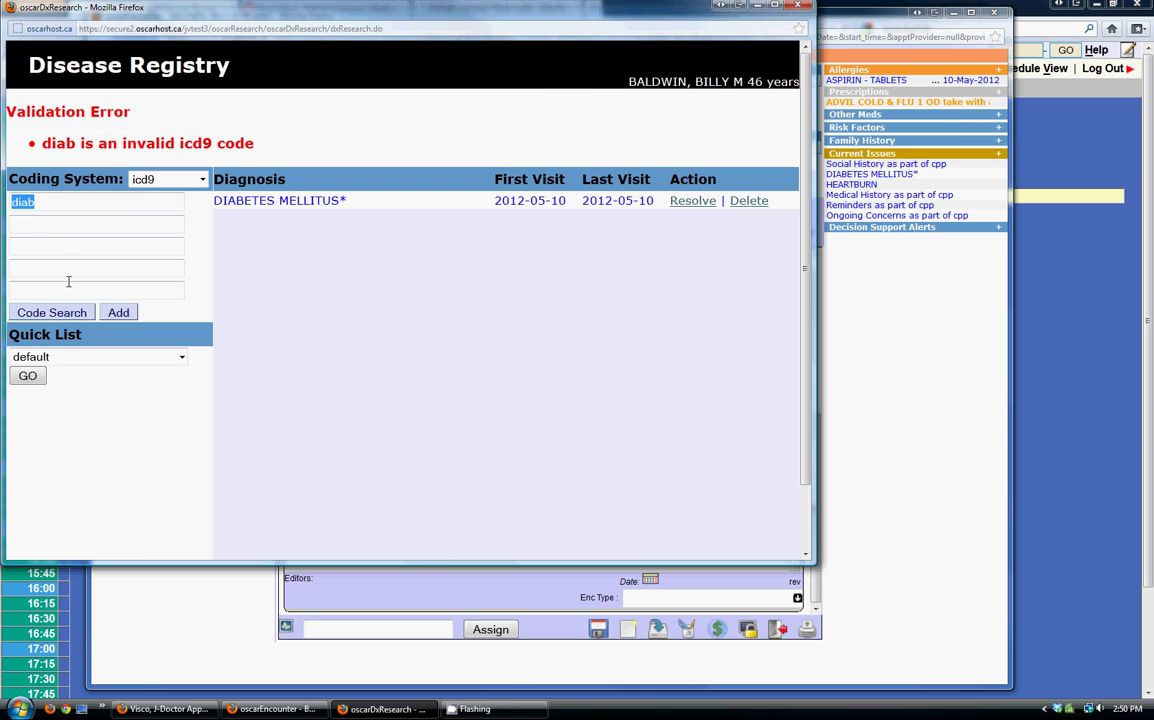
pyautogui.click(63, 200)
pyautogui.press('Return')
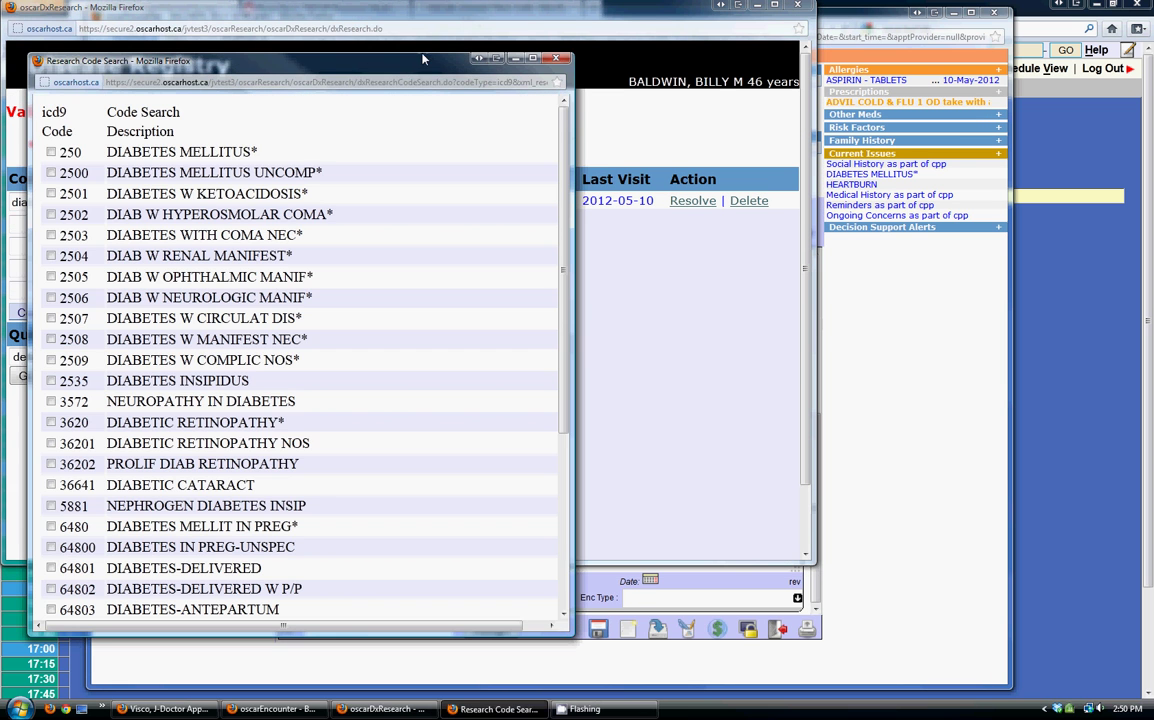
pyautogui.scroll(-5, 219, 252)
pyautogui.scroll(5, 258, 305)
pyautogui.scroll(-5, 238, 293)
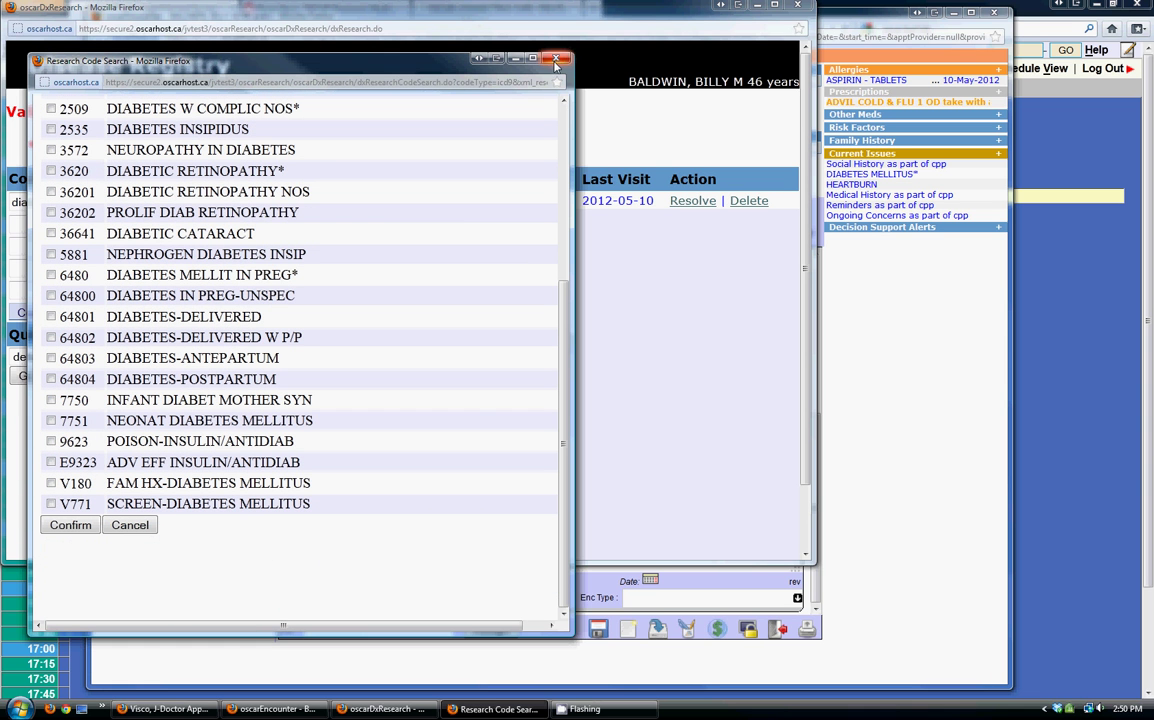
pyautogui.click(70, 525)
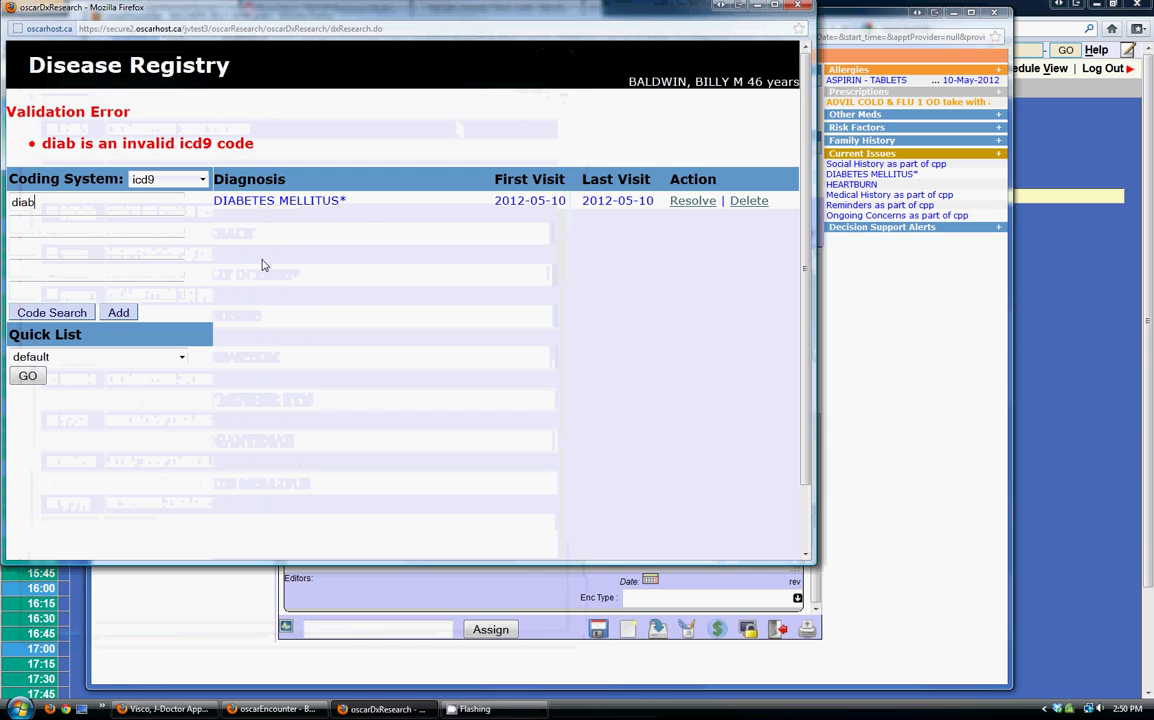
pyautogui.click(40, 313)
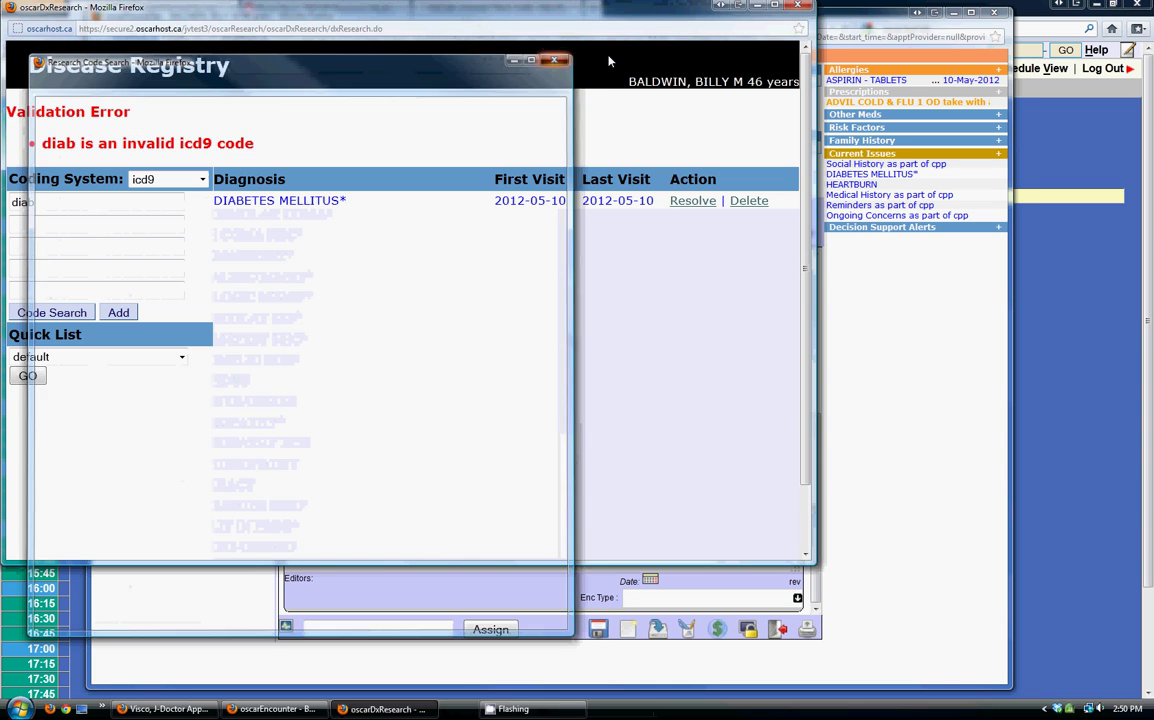
pyautogui.click(799, 6)
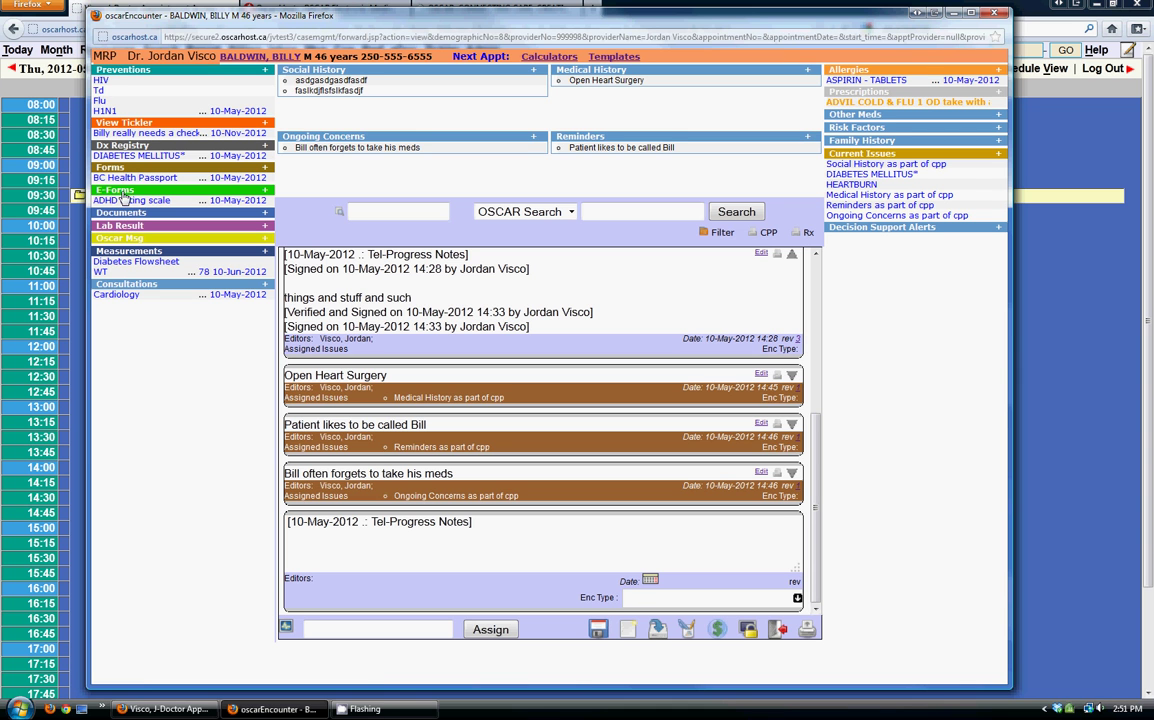
pyautogui.click(122, 193)
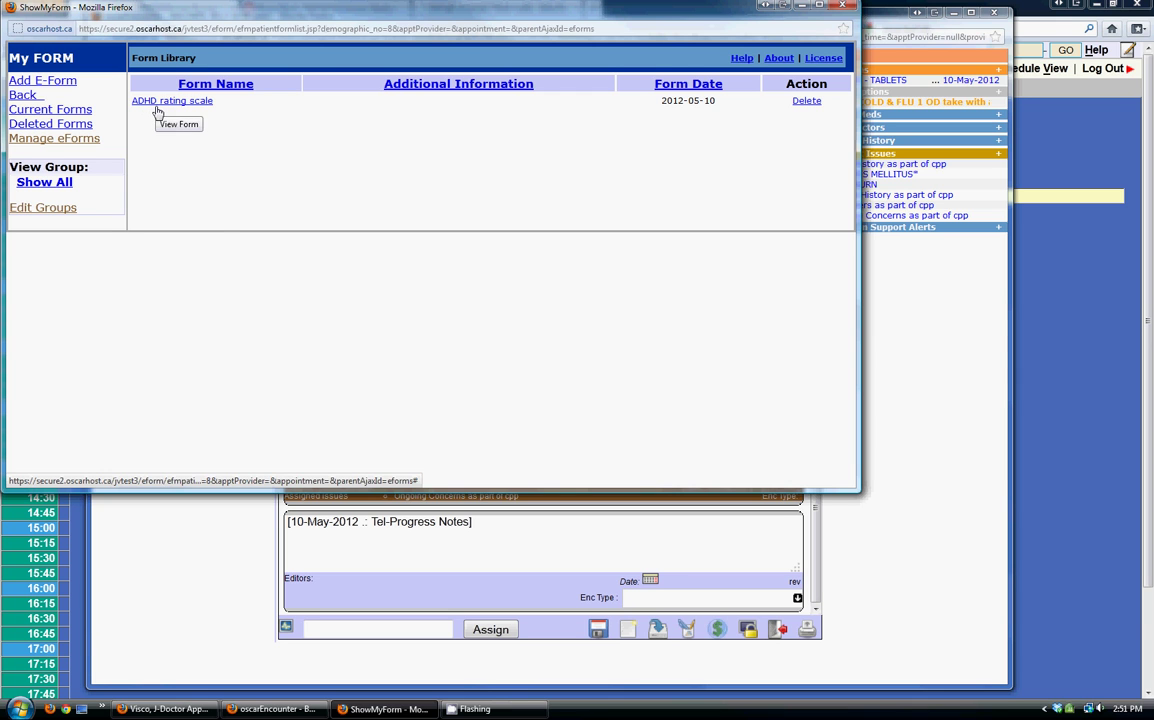
pyautogui.click(46, 84)
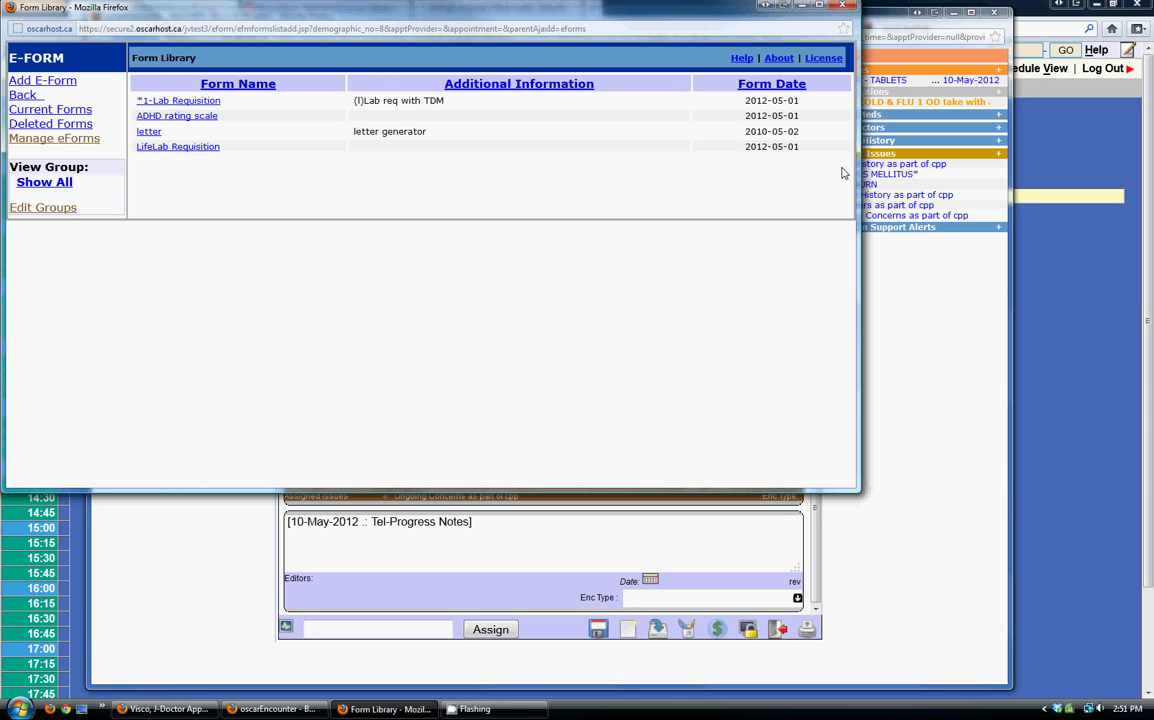
pyautogui.click(843, 5)
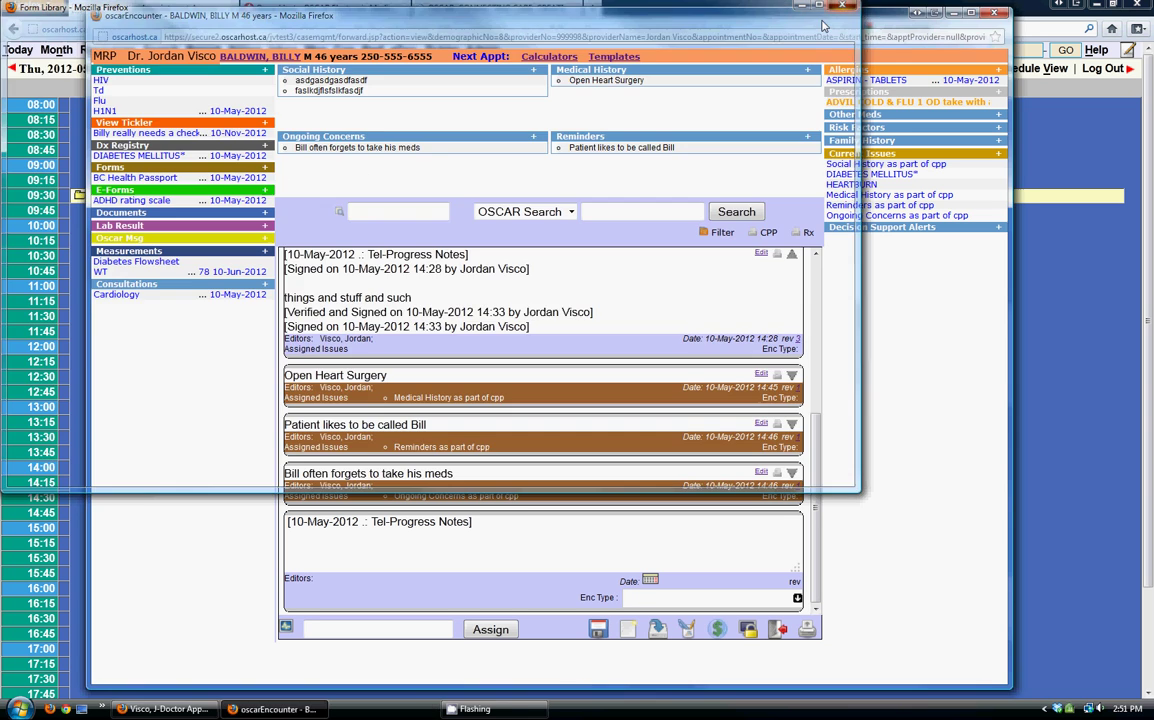
# Step: Check the patient's private documents (eDocs), find none on file, and close the list
pyautogui.click(240, 210)
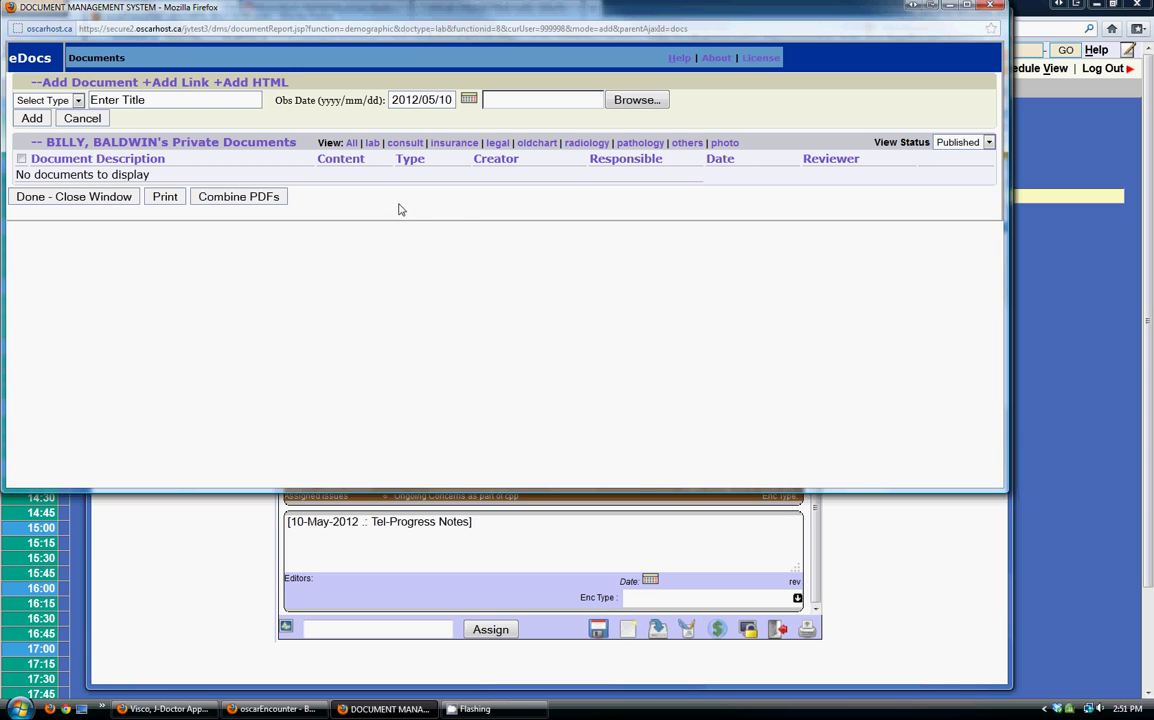
pyautogui.moveTo(380, 194); pyautogui.dragTo(305, 57)
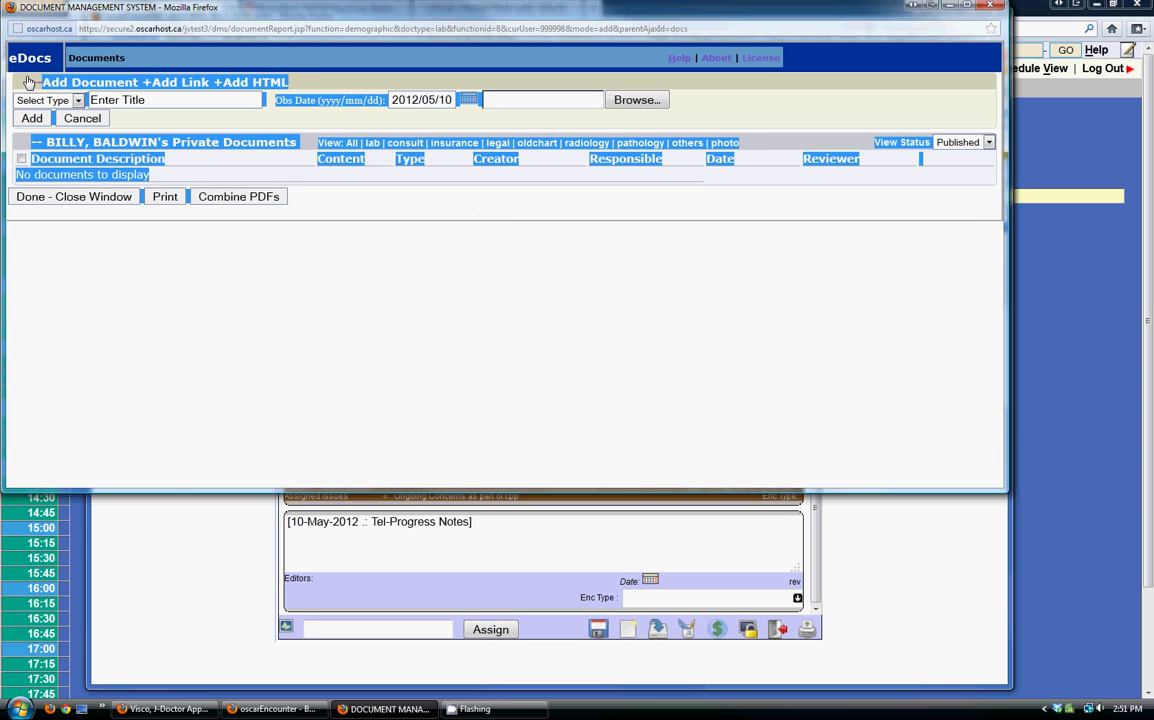
pyautogui.click(393, 222)
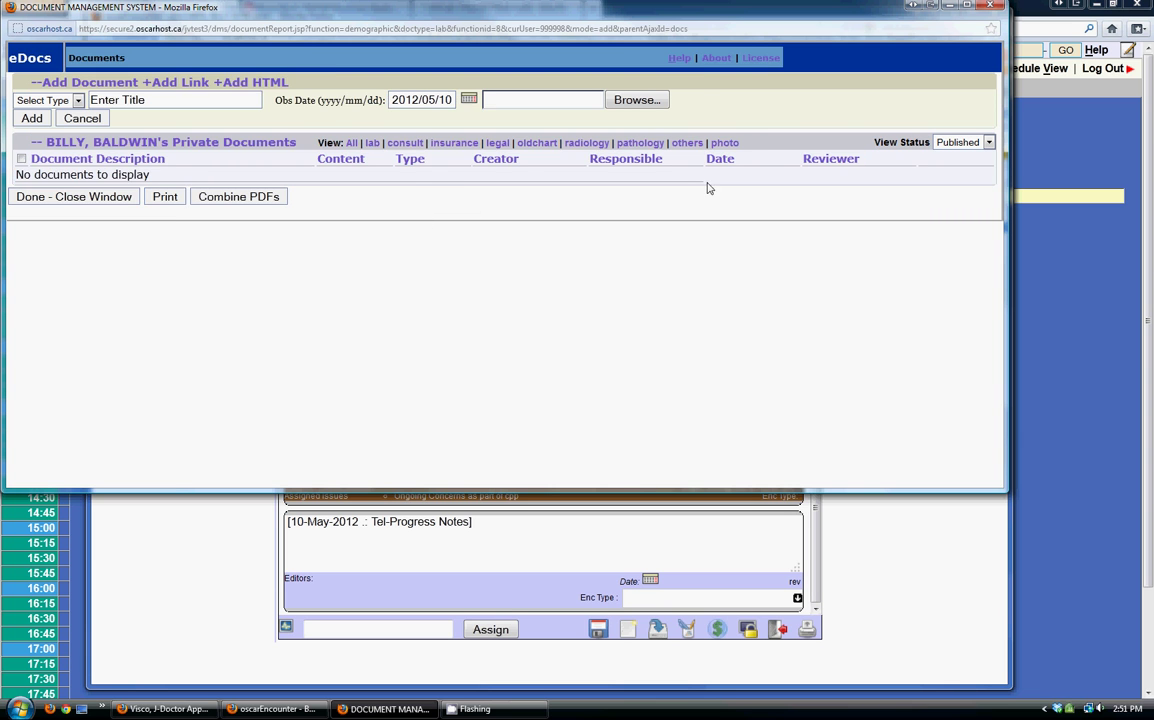
pyautogui.click(991, 7)
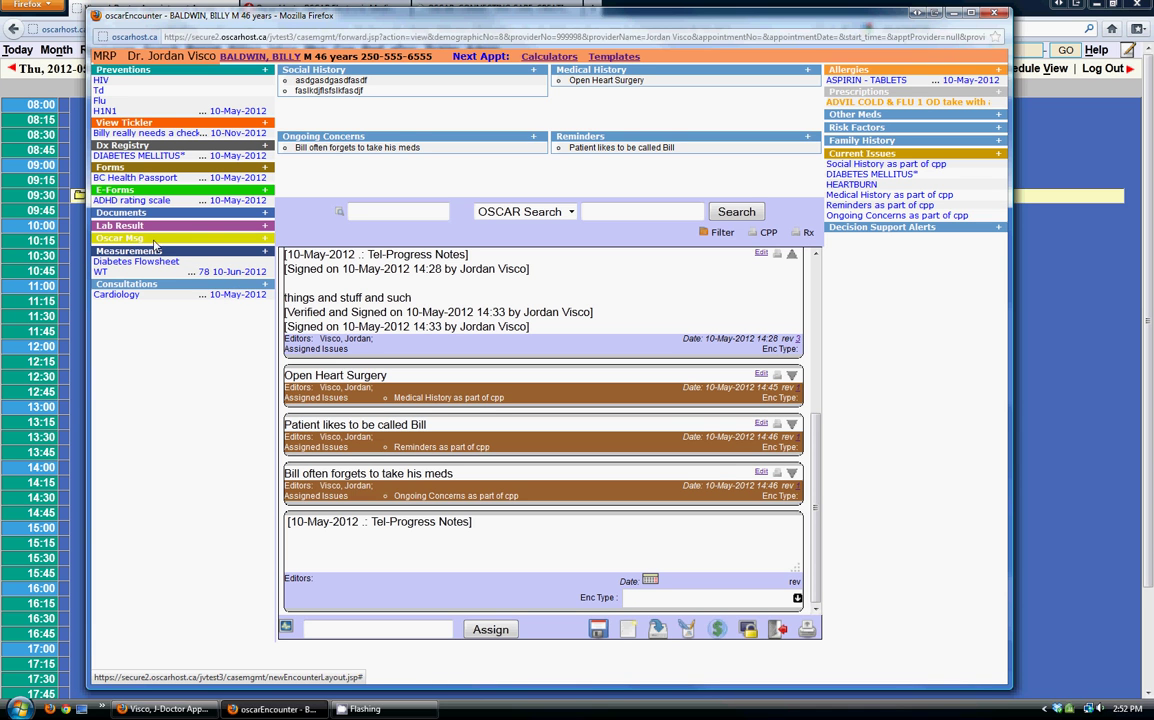
# Step: Close a new patient-linked message unsent, then show the lab result display options
pyautogui.click(267, 244)
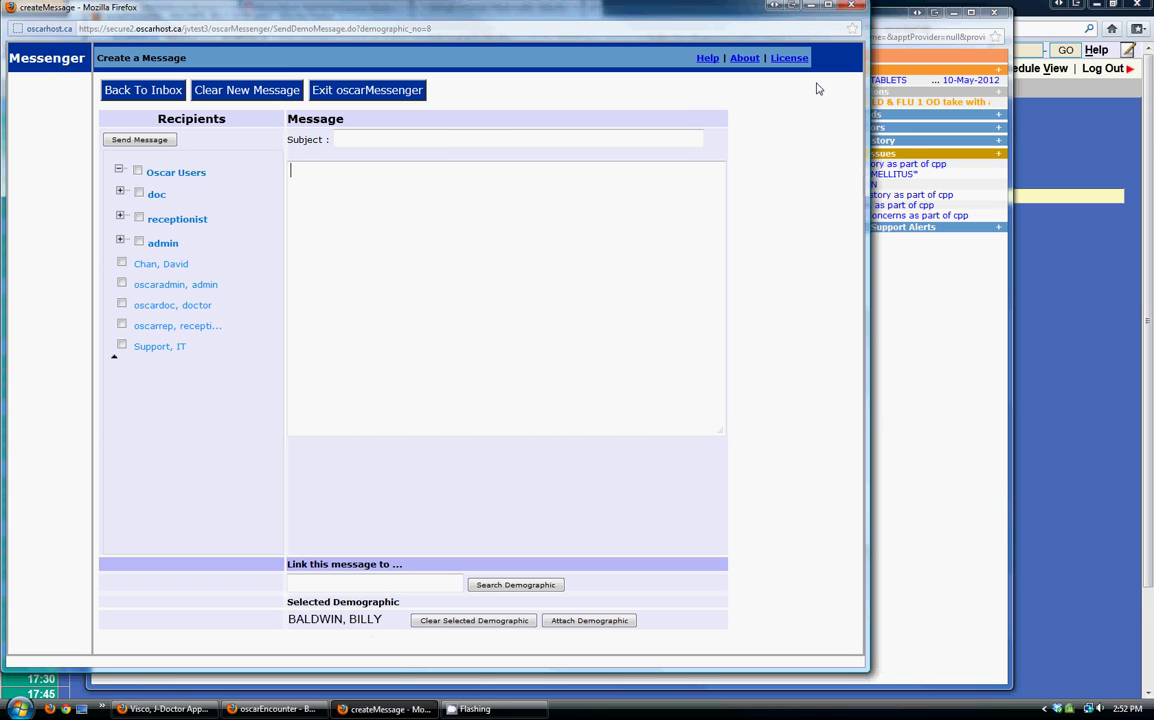
pyautogui.click(855, 7)
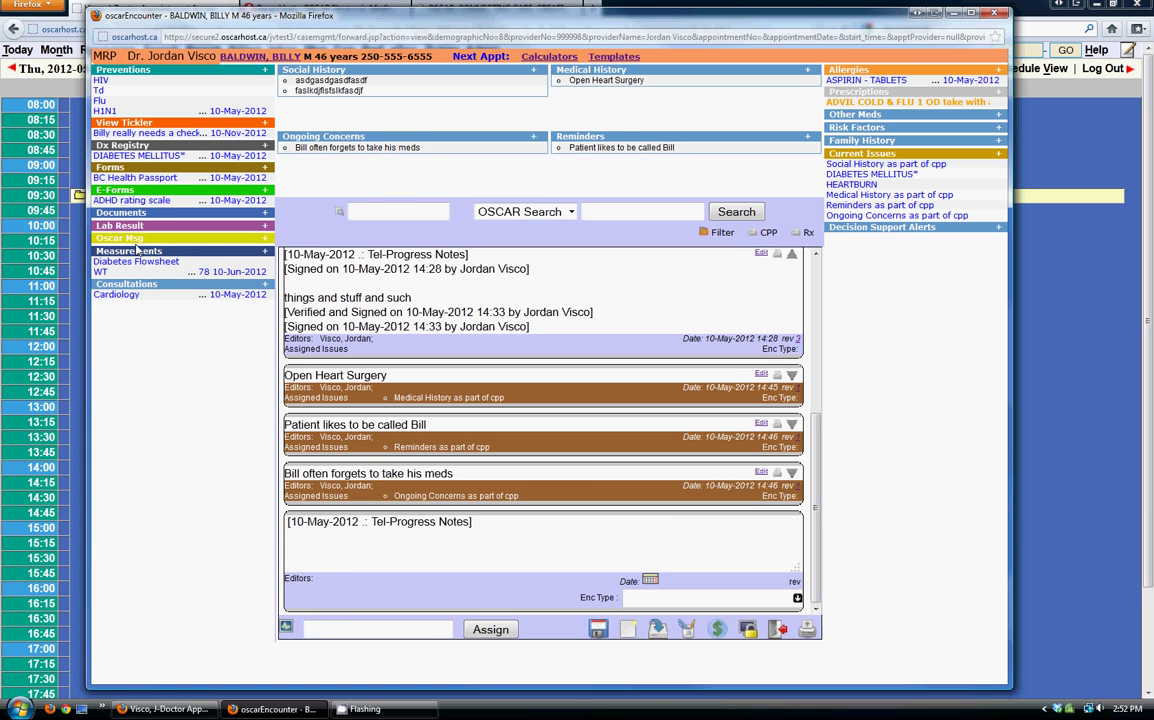
pyautogui.click(210, 225)
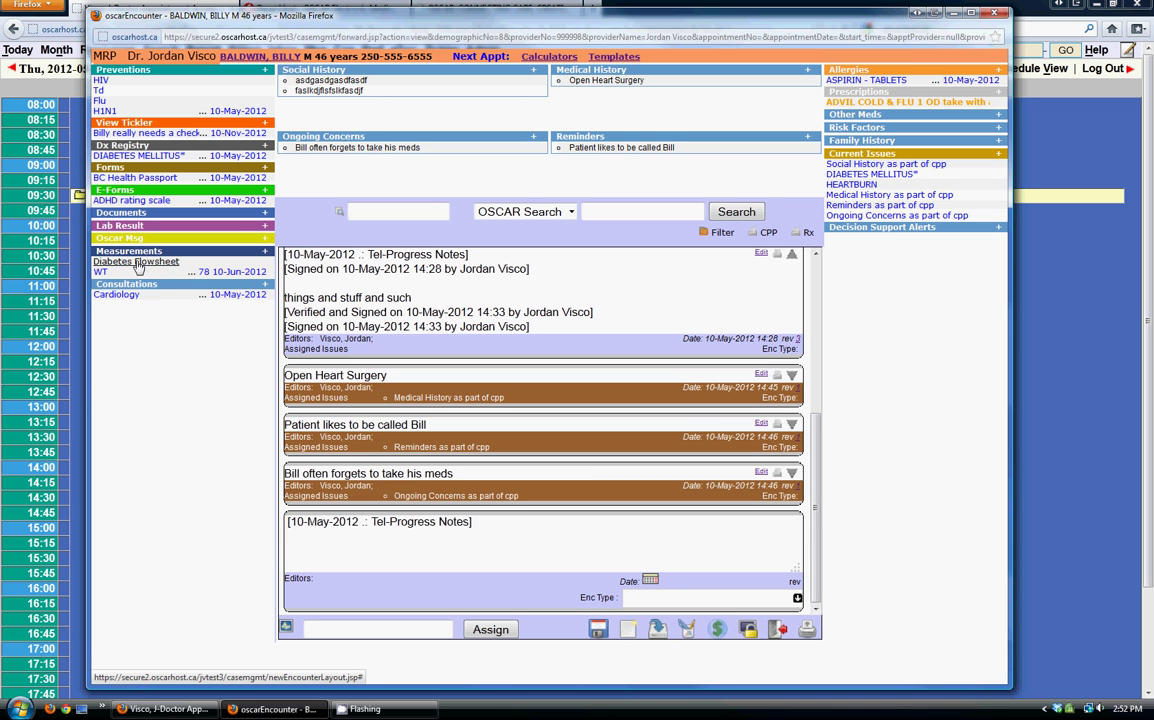
# Step: Open the Diabetes Flowsheet (weights 78 and 75) and start a new Weight entry dated 2012-05-10
pyautogui.click(134, 268)
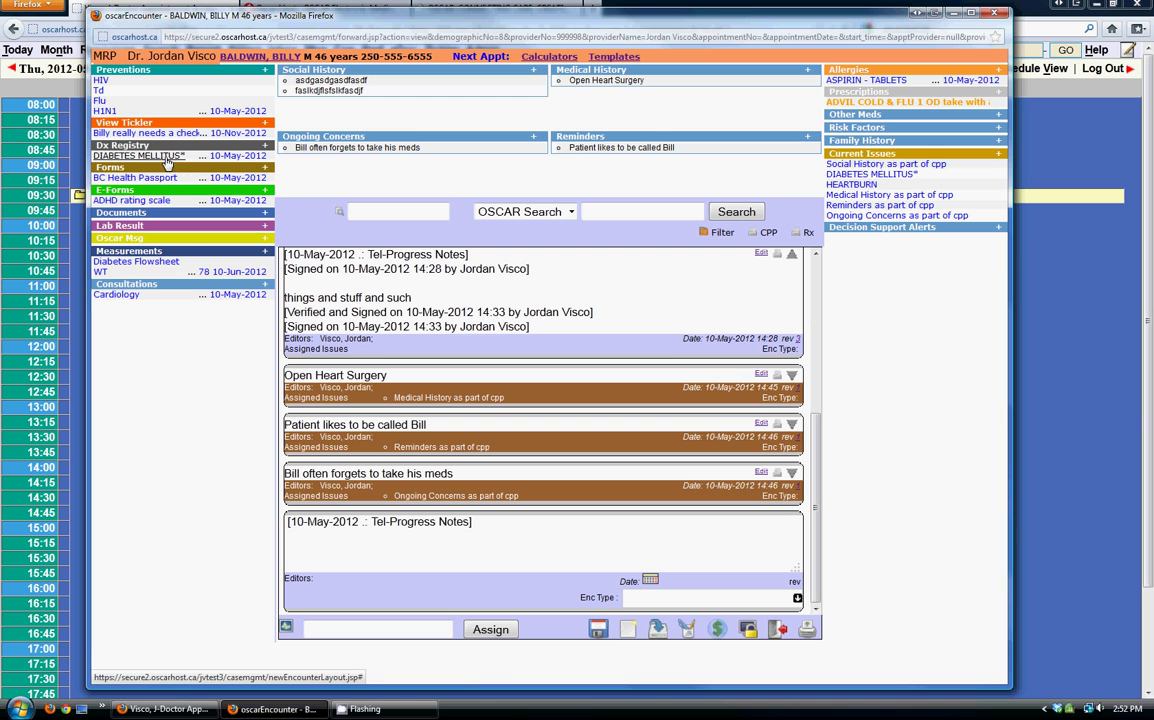
pyautogui.click(145, 262)
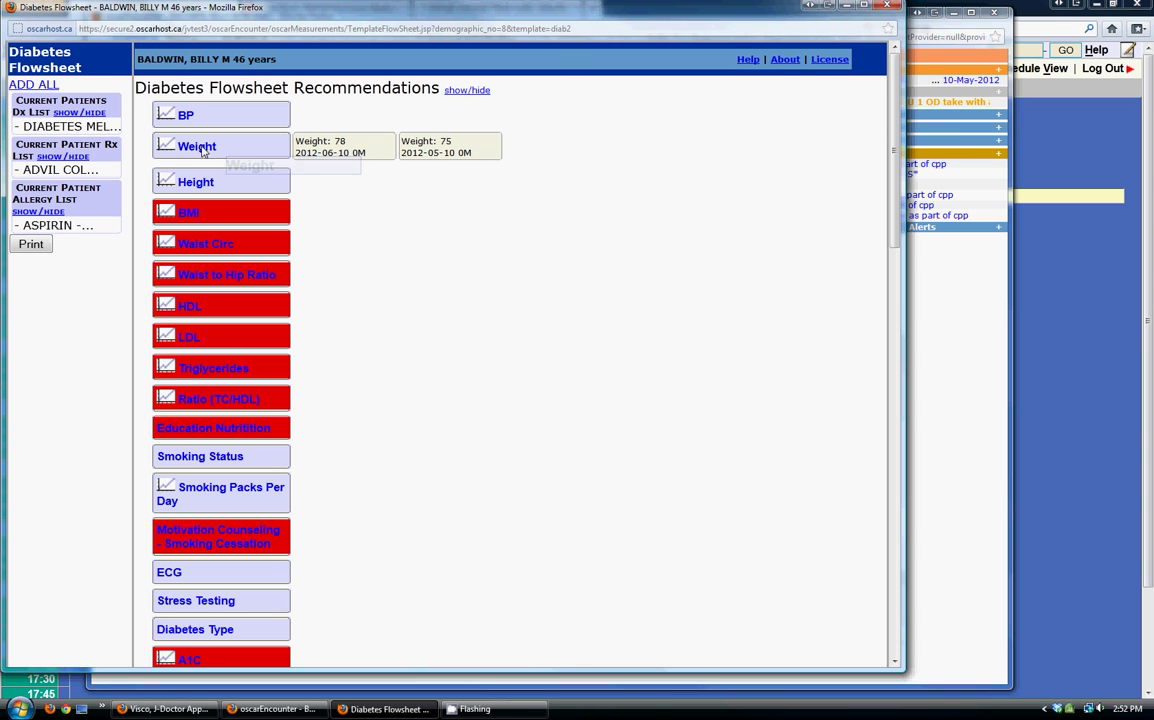
pyautogui.click(252, 176)
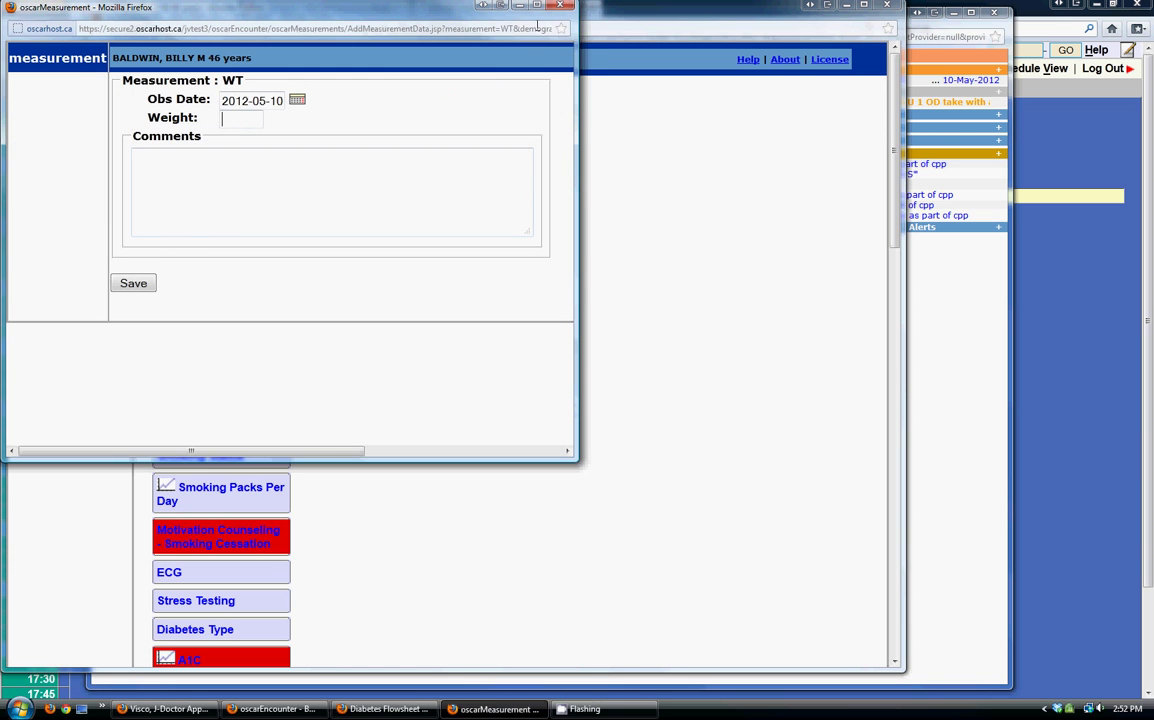
# Step: Close the weight form and flowsheet, then view and graph the WT history rising 75 to 78
pyautogui.click(555, 9)
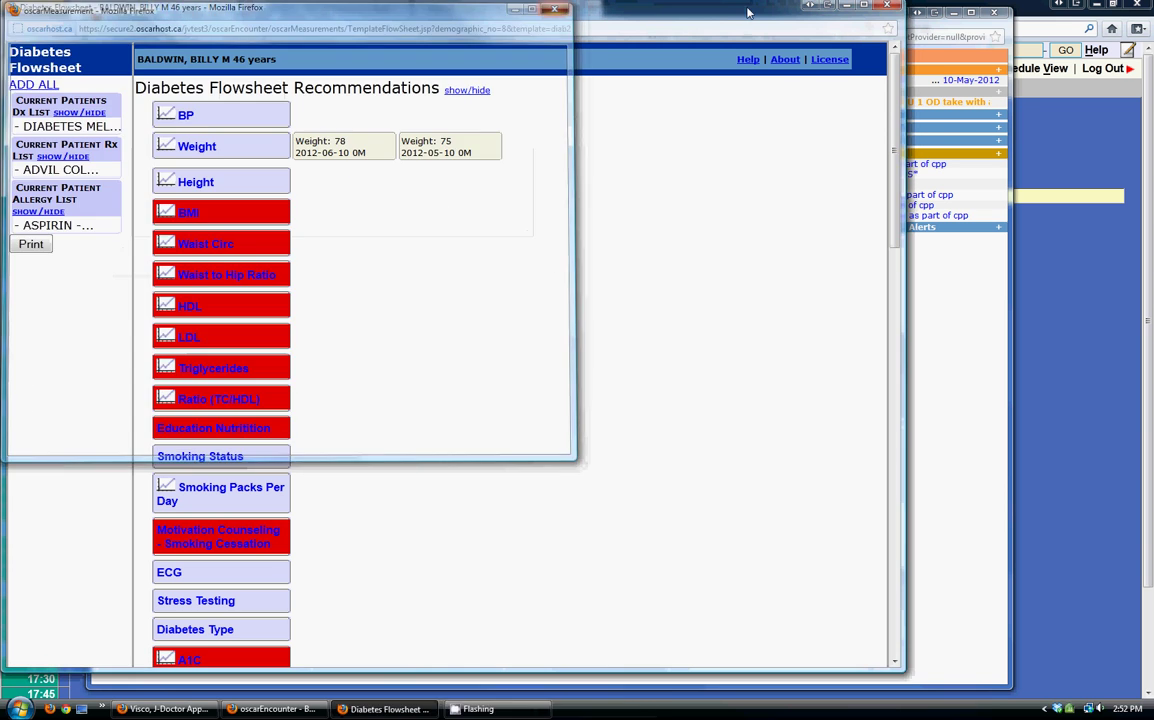
pyautogui.click(889, 8)
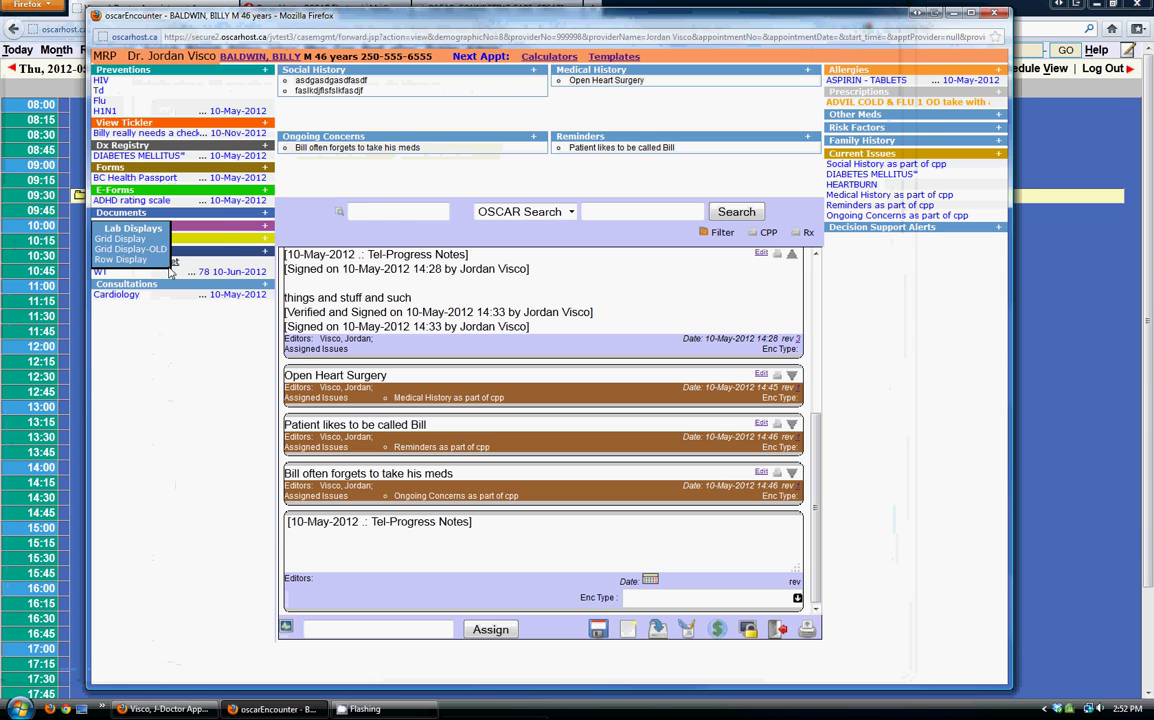
pyautogui.click(100, 271)
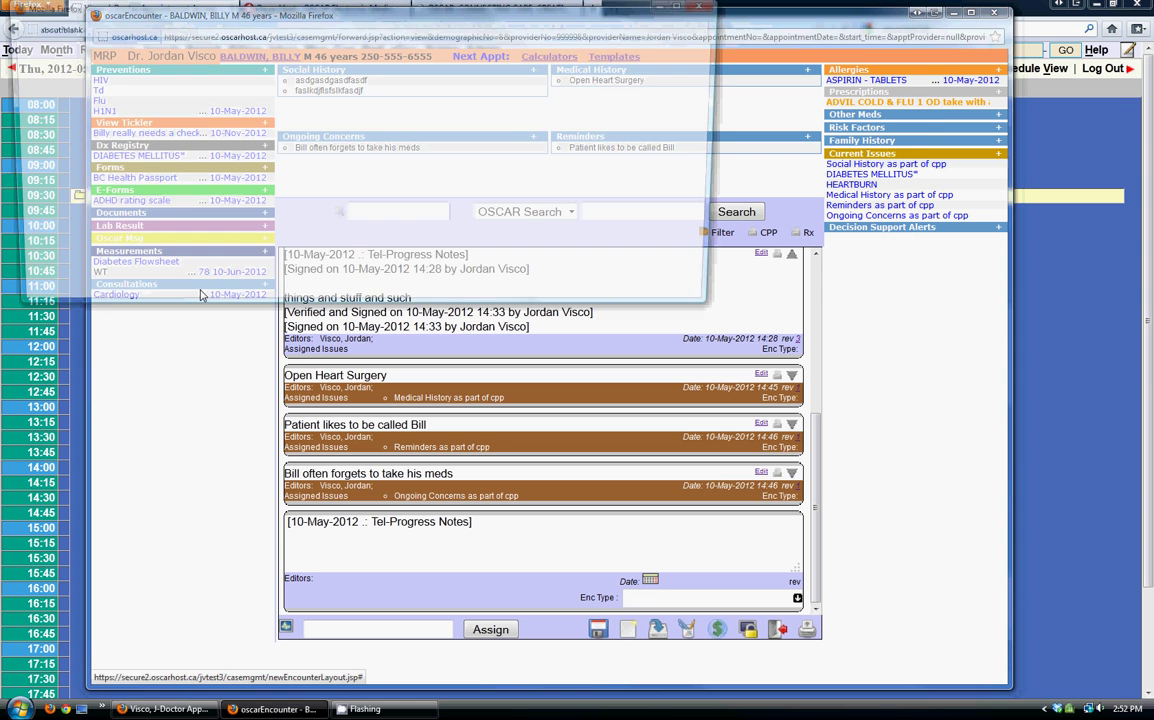
pyautogui.click(376, 137)
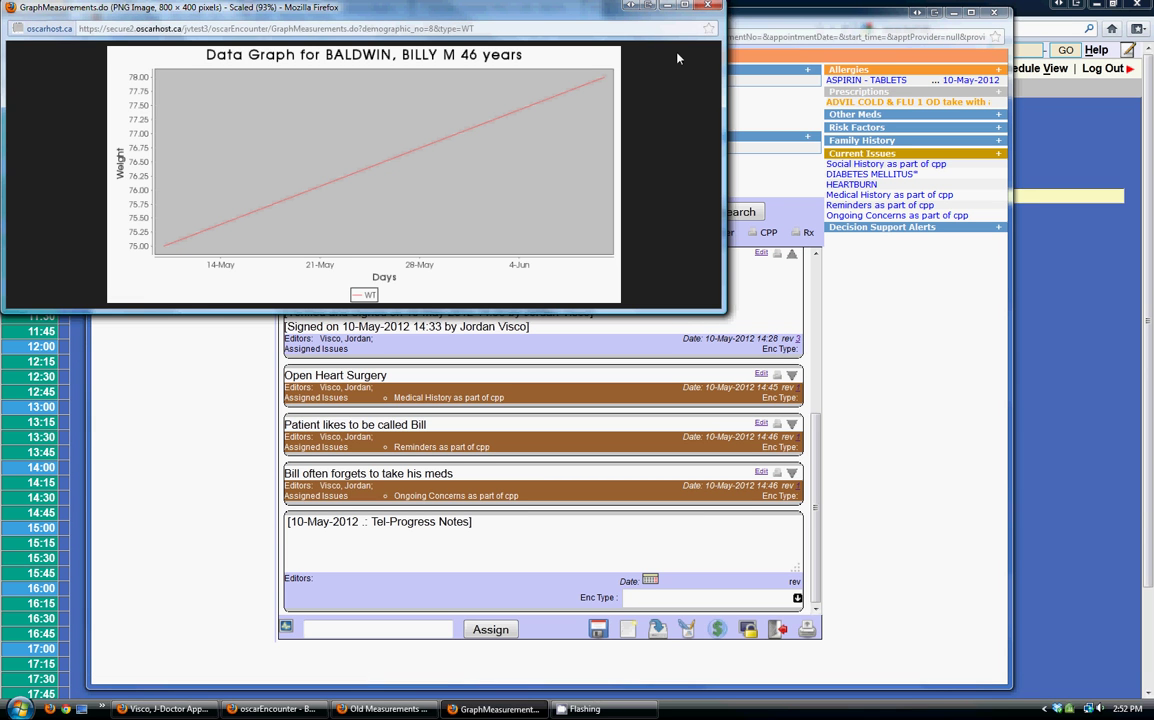
pyautogui.click(712, 7)
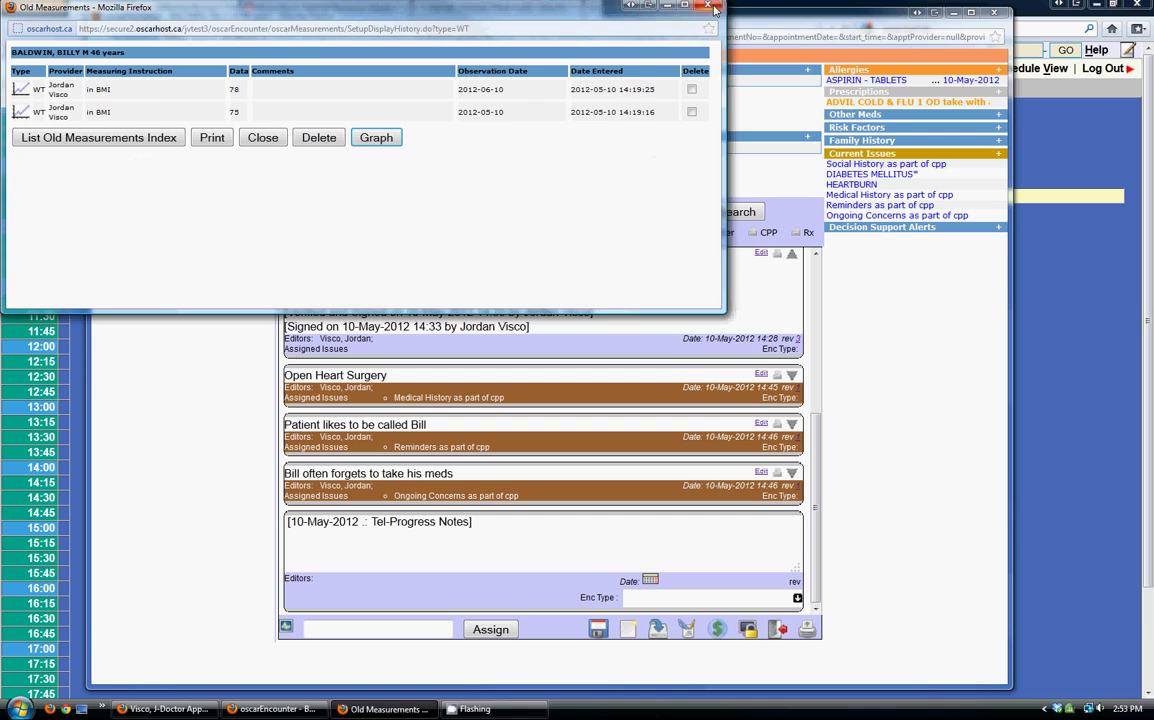
pyautogui.click(648, 10)
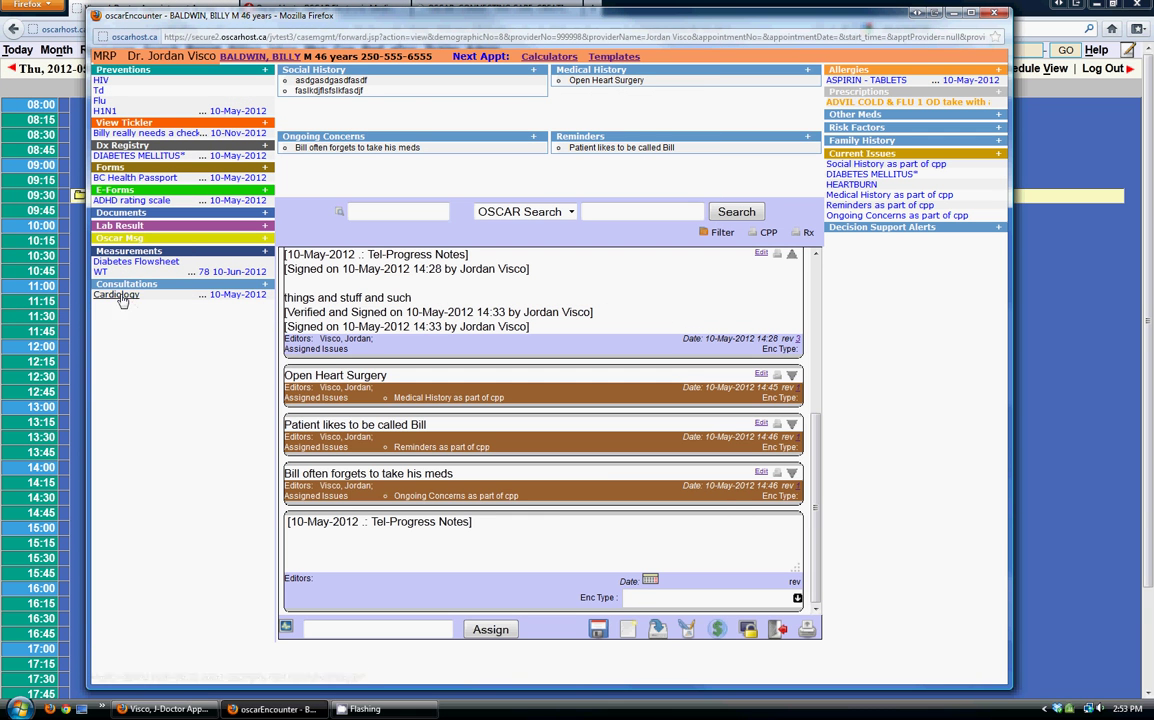
# Step: Add social history, 'Open Heart Surgery' and the forgotten-medication concern to the Cardiology consultation's clinical information
pyautogui.click(118, 295)
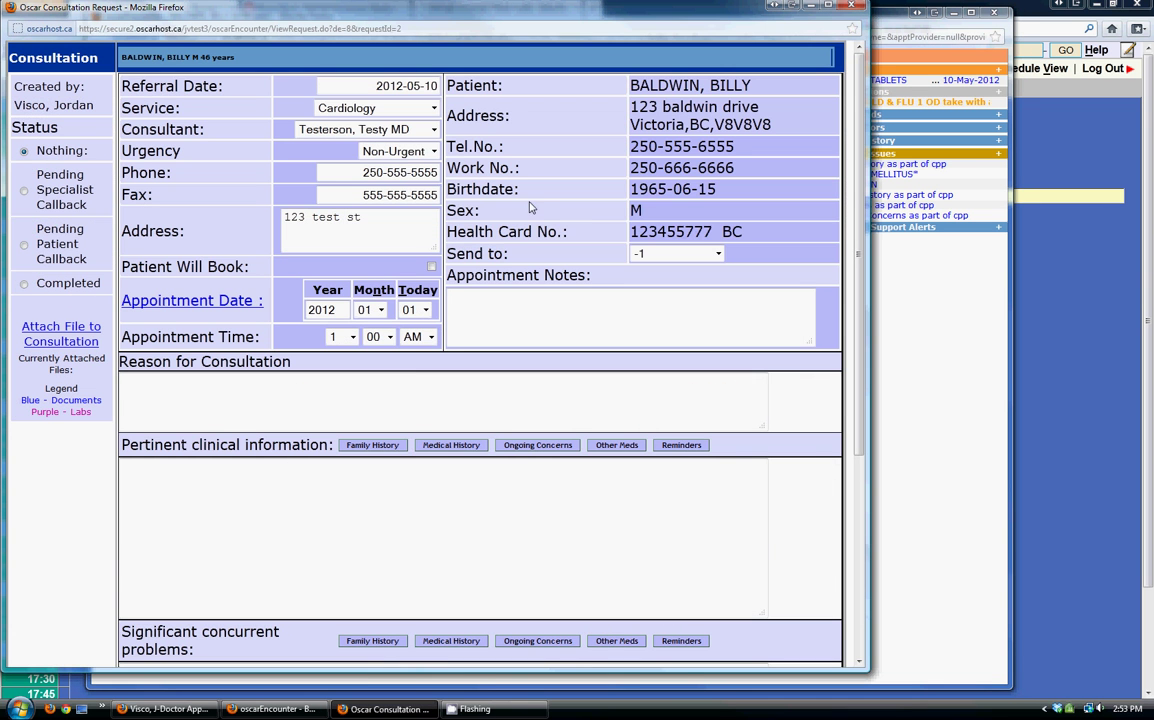
pyautogui.scroll(-4, 512, 240)
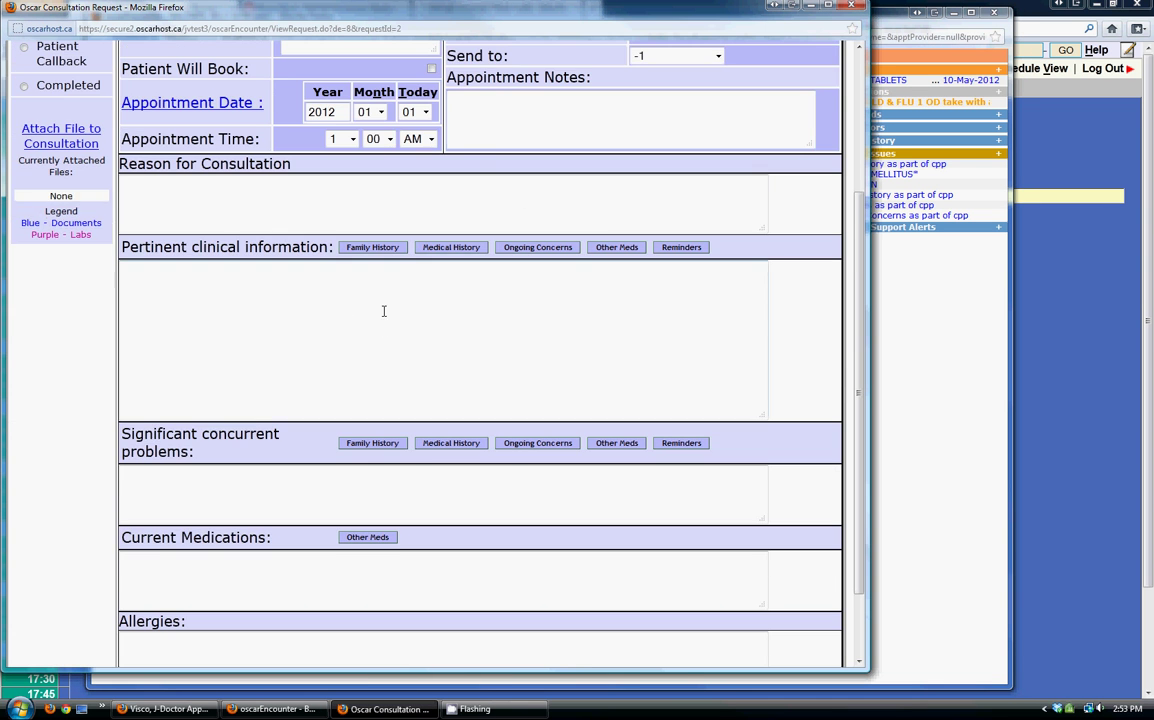
pyautogui.scroll(4, 383, 312)
pyautogui.click(428, 465)
pyautogui.write('faslkdjflsfslkfasdjf asdgasdgasdfasdf')
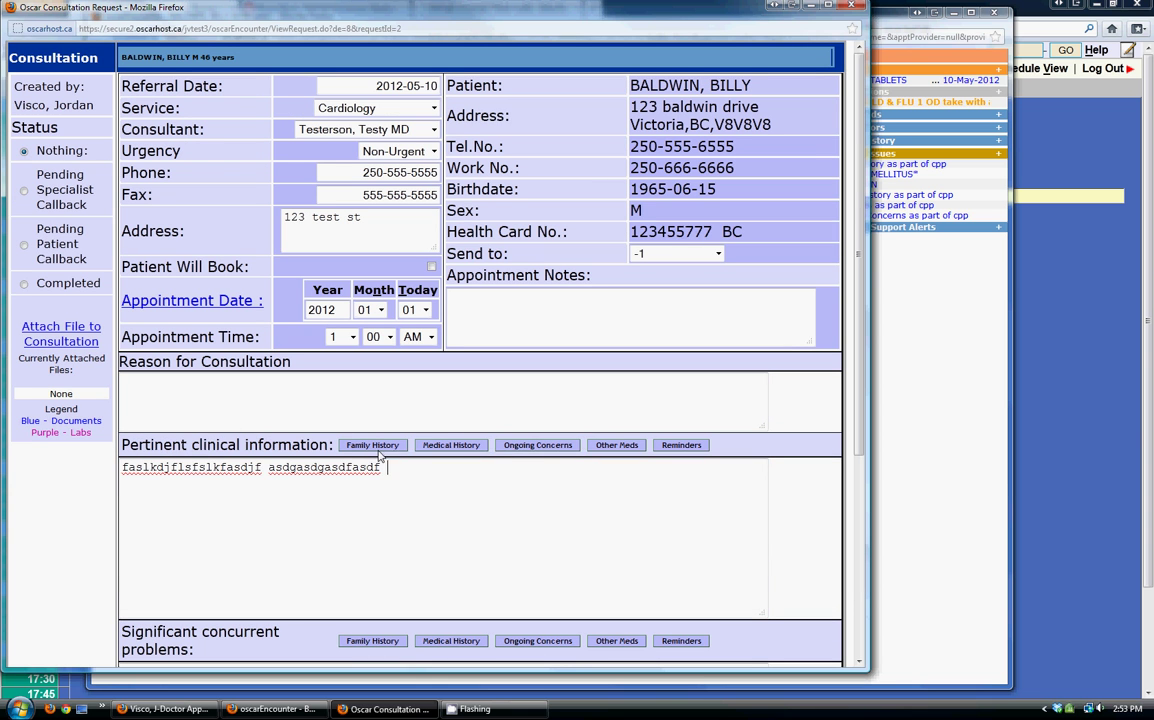
pyautogui.press('Return')
pyautogui.write('Open Heart Surgery')
pyautogui.press('Return')
pyautogui.write('Bill often forgets to take his meds')
# Step: Review the consultation services list and the attach-documents window without attaching anything
pyautogui.scroll(-5, 536, 470)
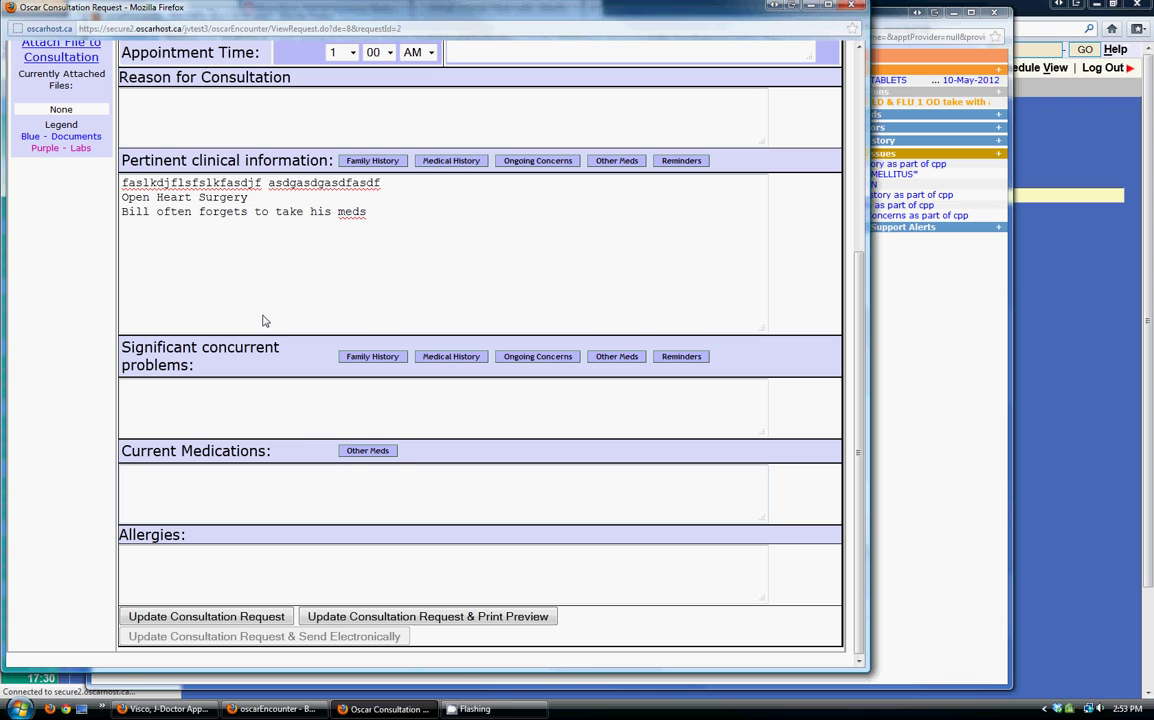
pyautogui.scroll(5, 522, 502)
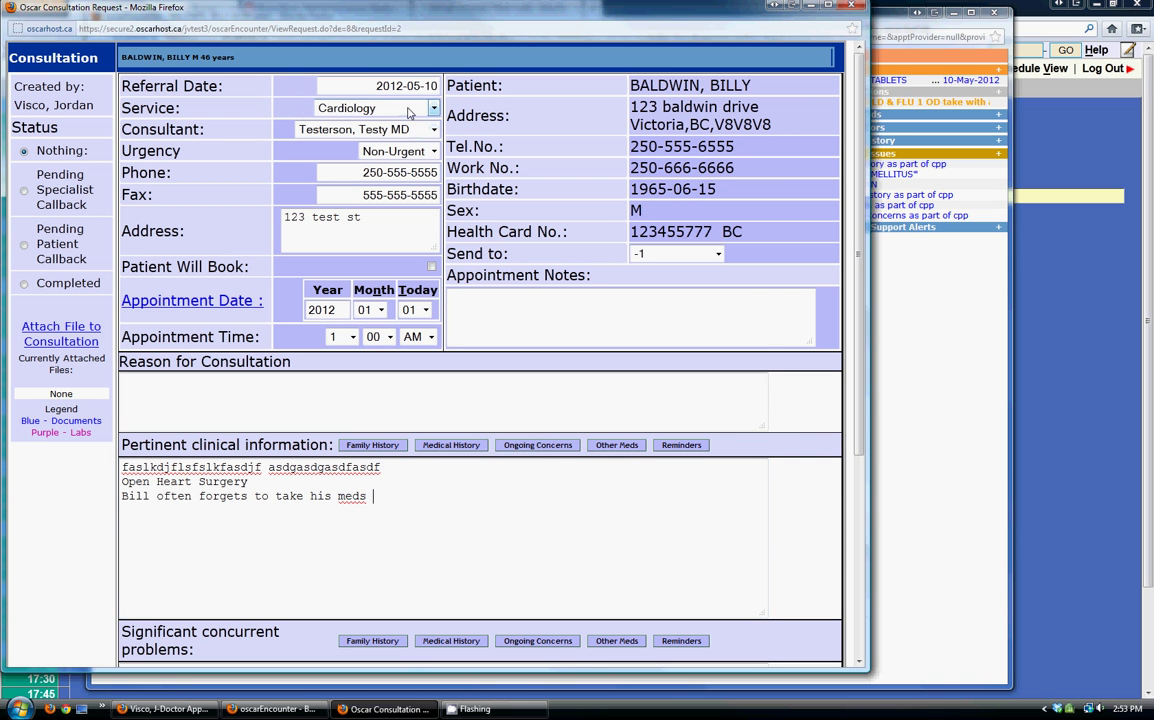
pyautogui.click(377, 106)
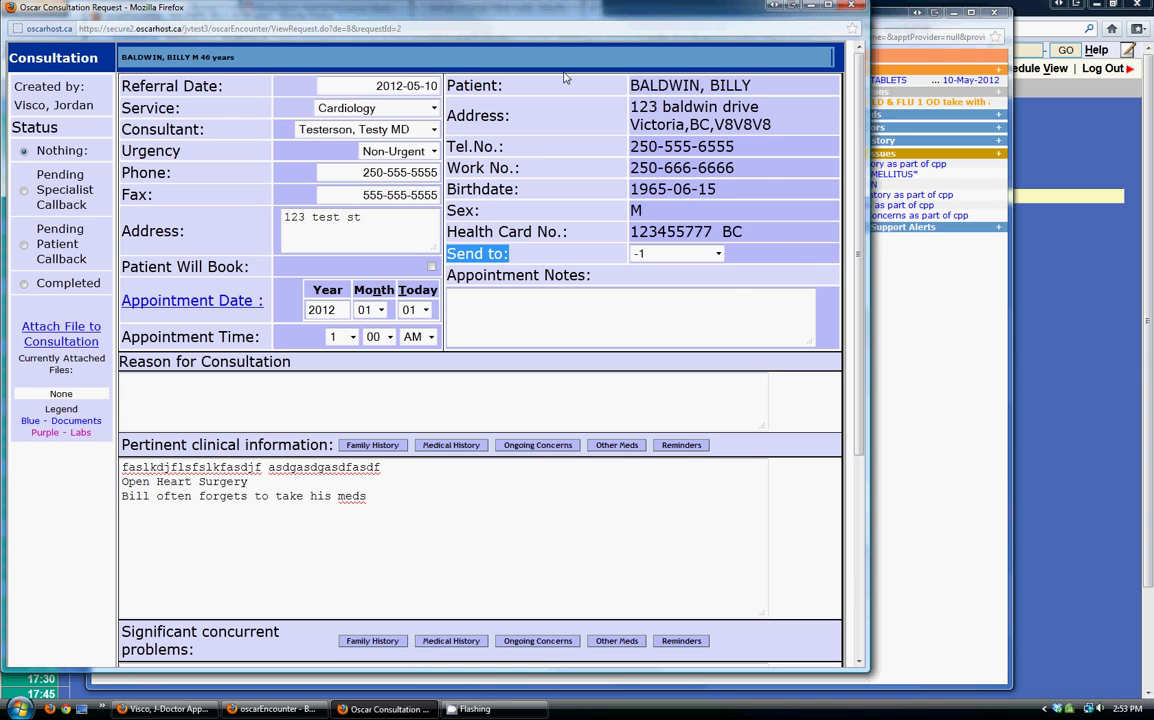
pyautogui.moveTo(565, 84); pyautogui.dragTo(783, 248)
pyautogui.click(783, 248)
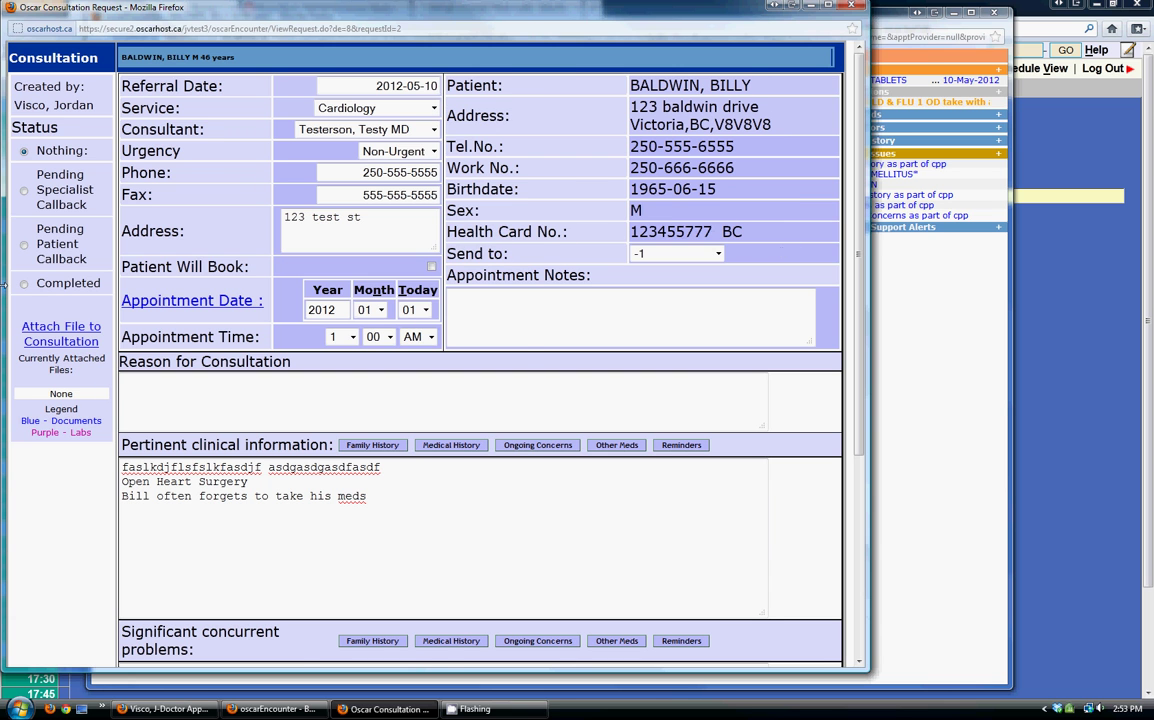
pyautogui.click(55, 327)
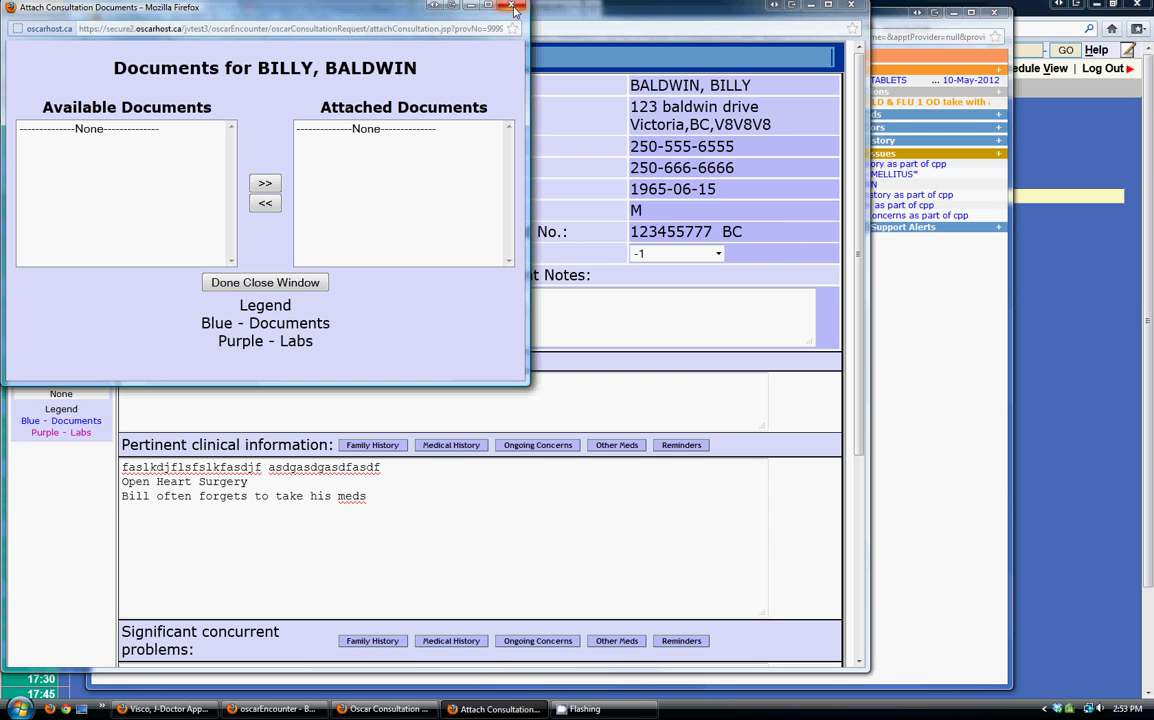
pyautogui.click(513, 8)
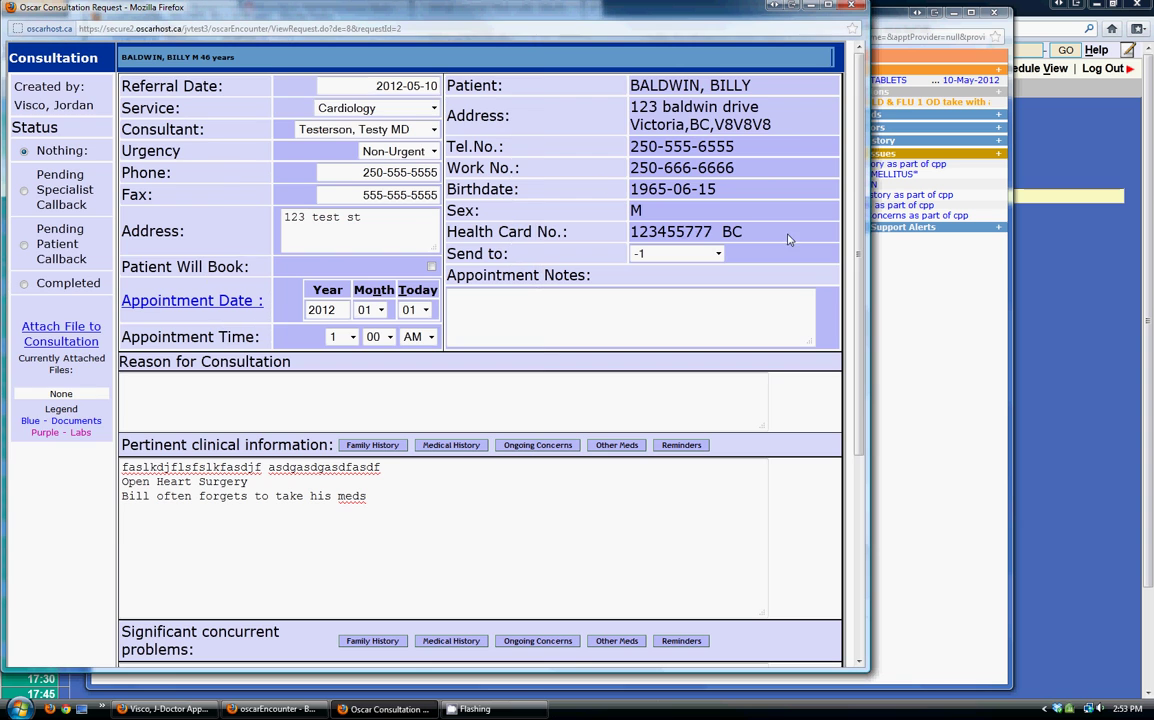
# Step: Save the consultation via Update Consultation Request & Print Preview, then close the preview
pyautogui.scroll(-3, 787, 245)
pyautogui.scroll(-2, 783, 277)
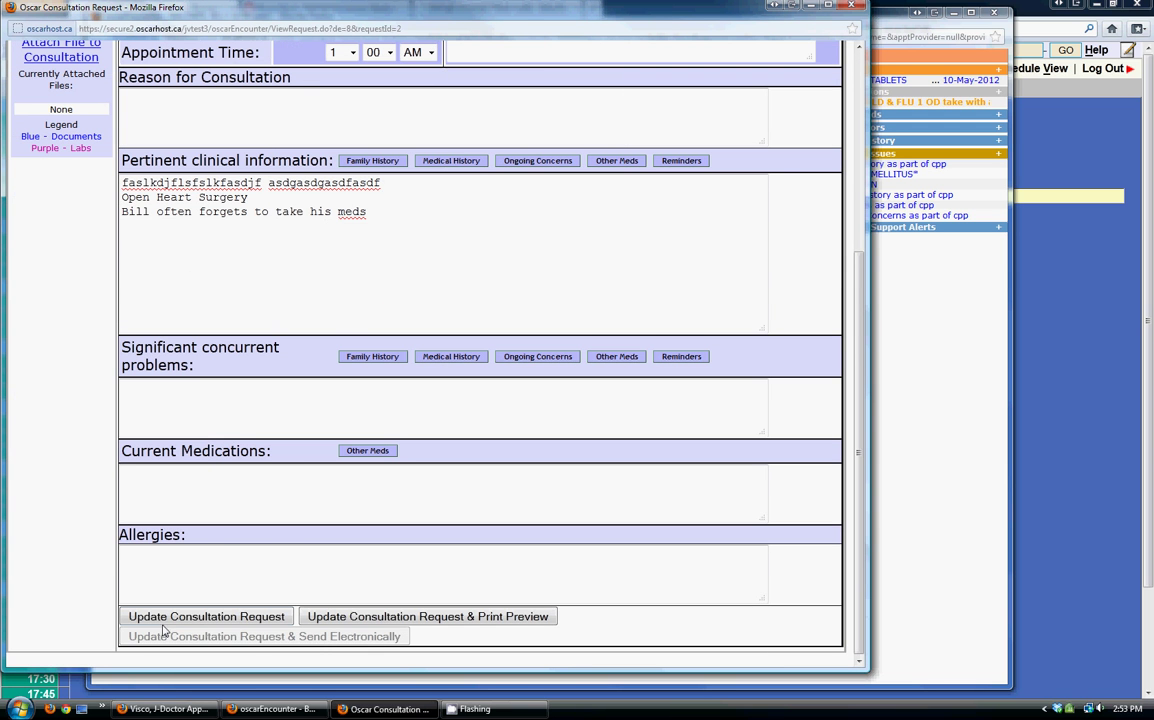
pyautogui.click(342, 617)
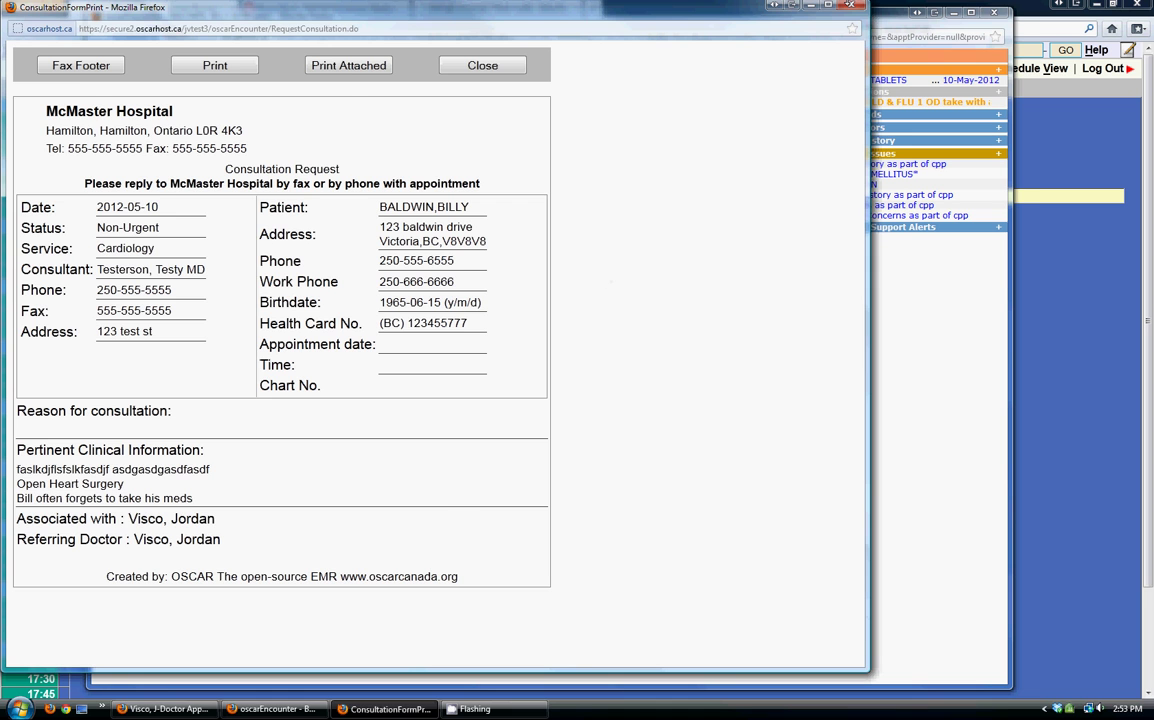
pyautogui.click(482, 65)
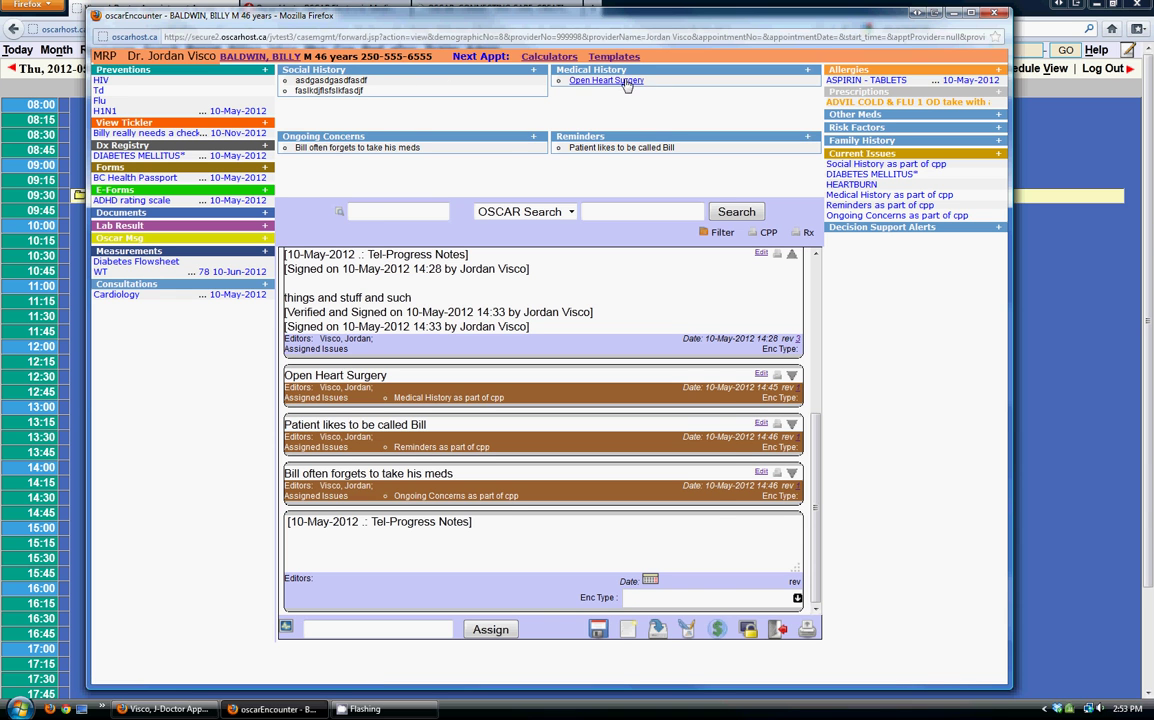
# Step: Preview a new Social History entry and its issue assignment, then close it unsaved
pyautogui.click(533, 70)
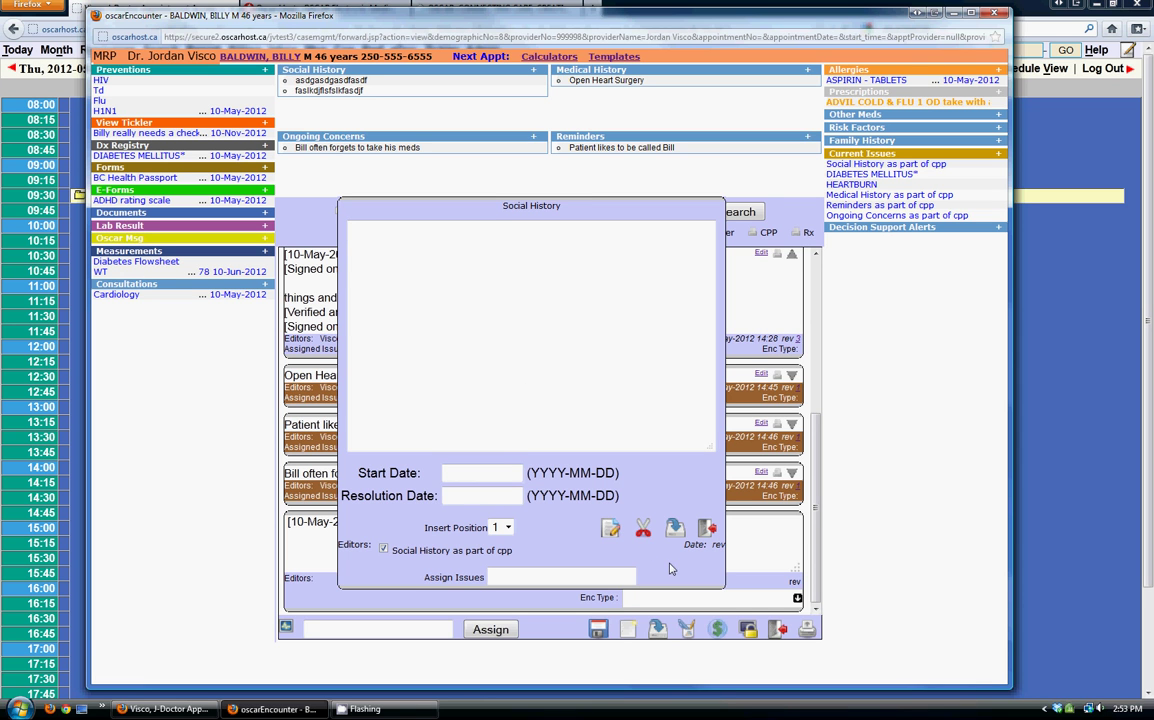
pyautogui.click(551, 577)
pyautogui.click(709, 527)
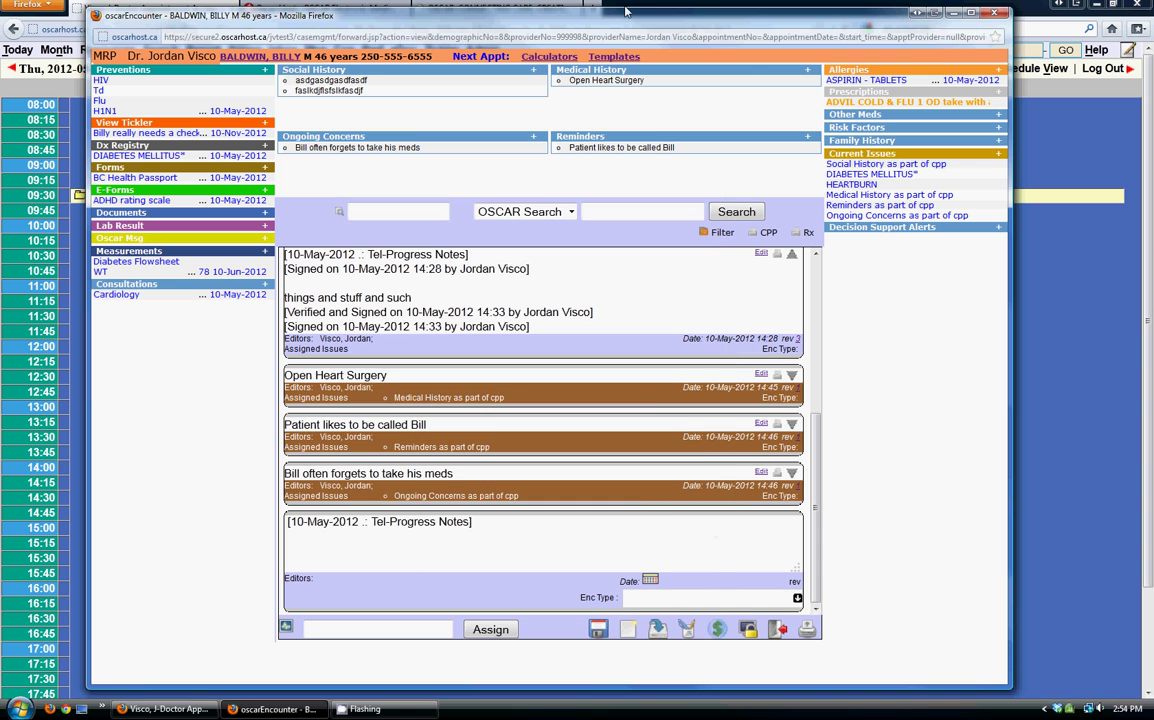
# Step: Preview the Medical History, Reminders, Ongoing Concerns and Social History forms, closing without saving
pyautogui.click(807, 69)
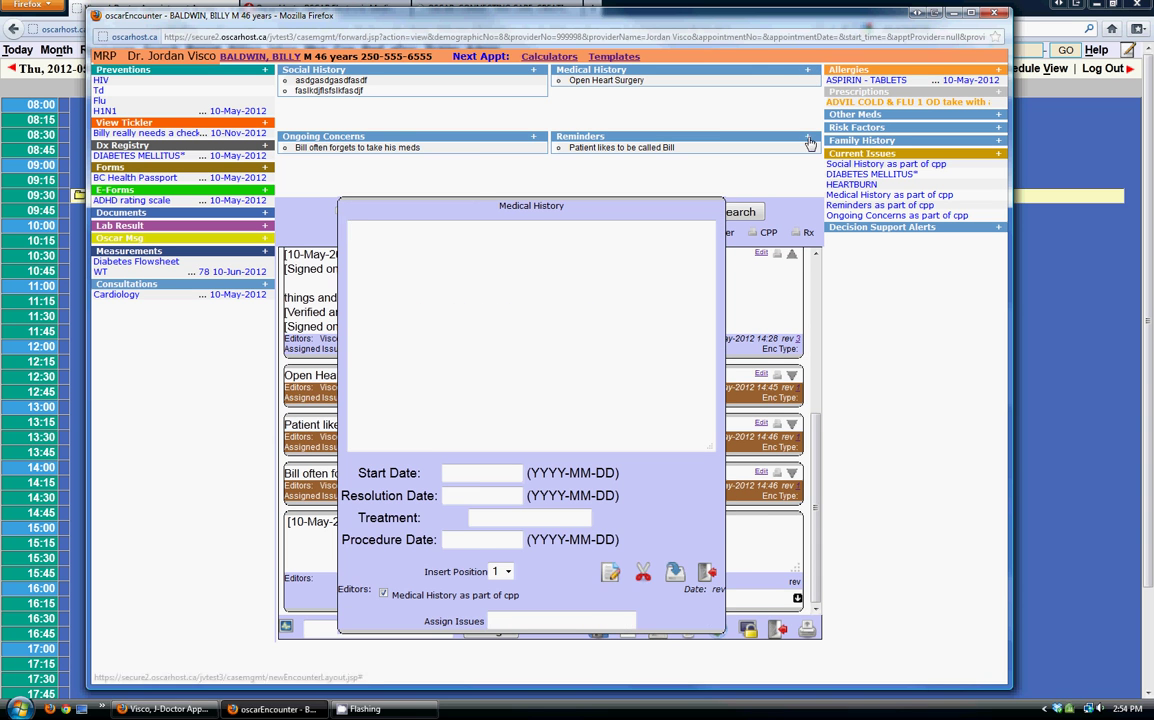
pyautogui.click(808, 137)
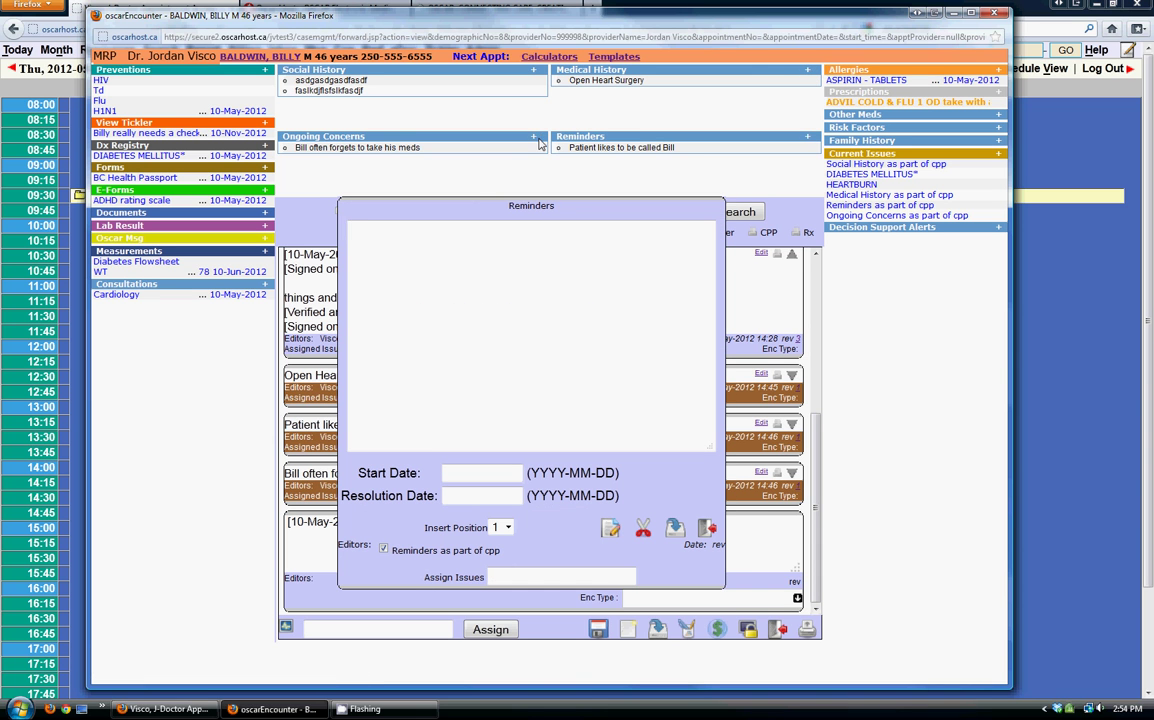
pyautogui.click(534, 137)
pyautogui.click(534, 70)
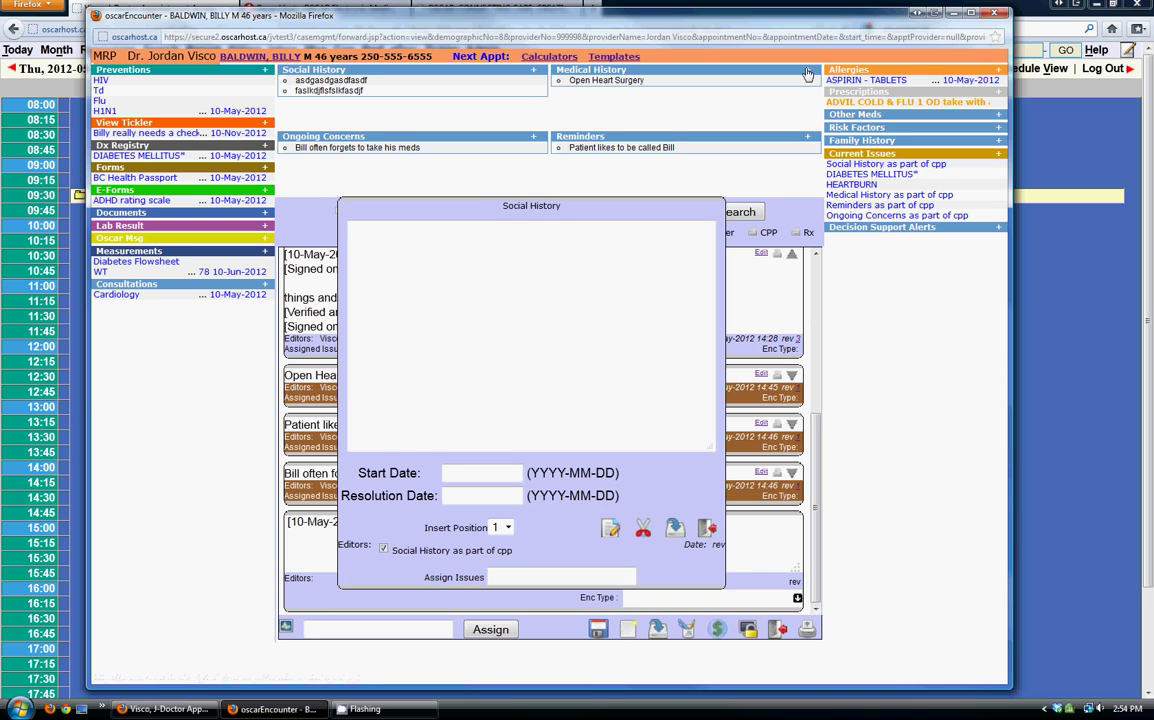
pyautogui.click(707, 528)
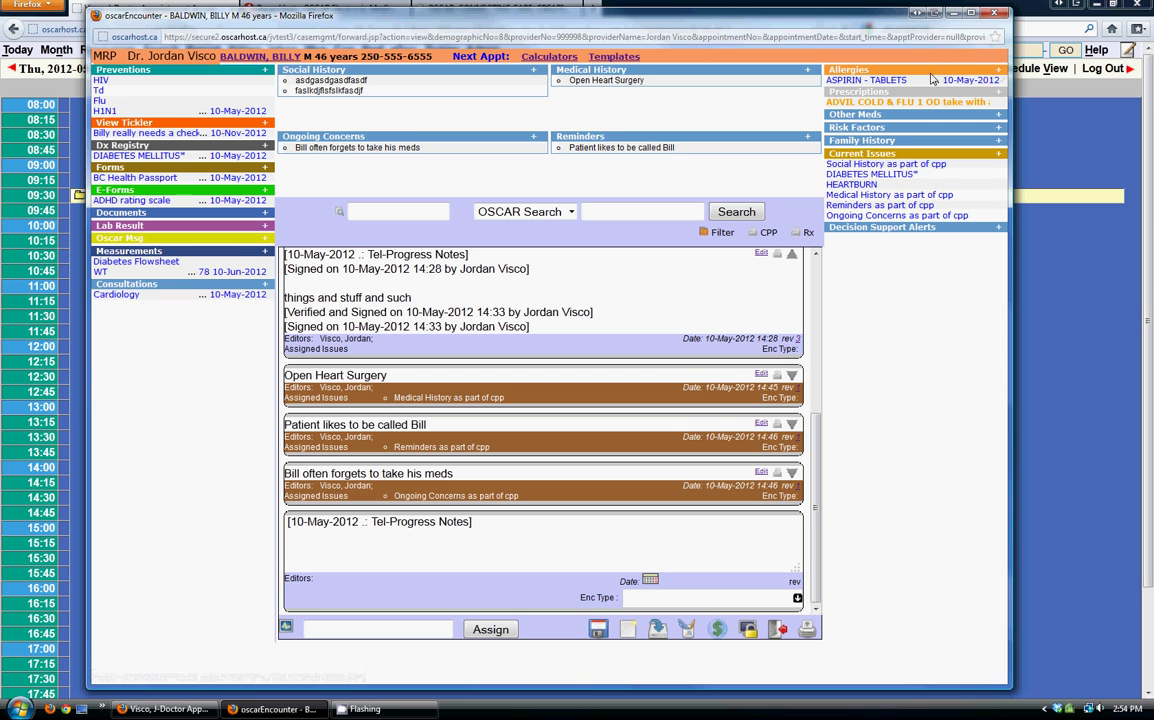
pyautogui.click(997, 70)
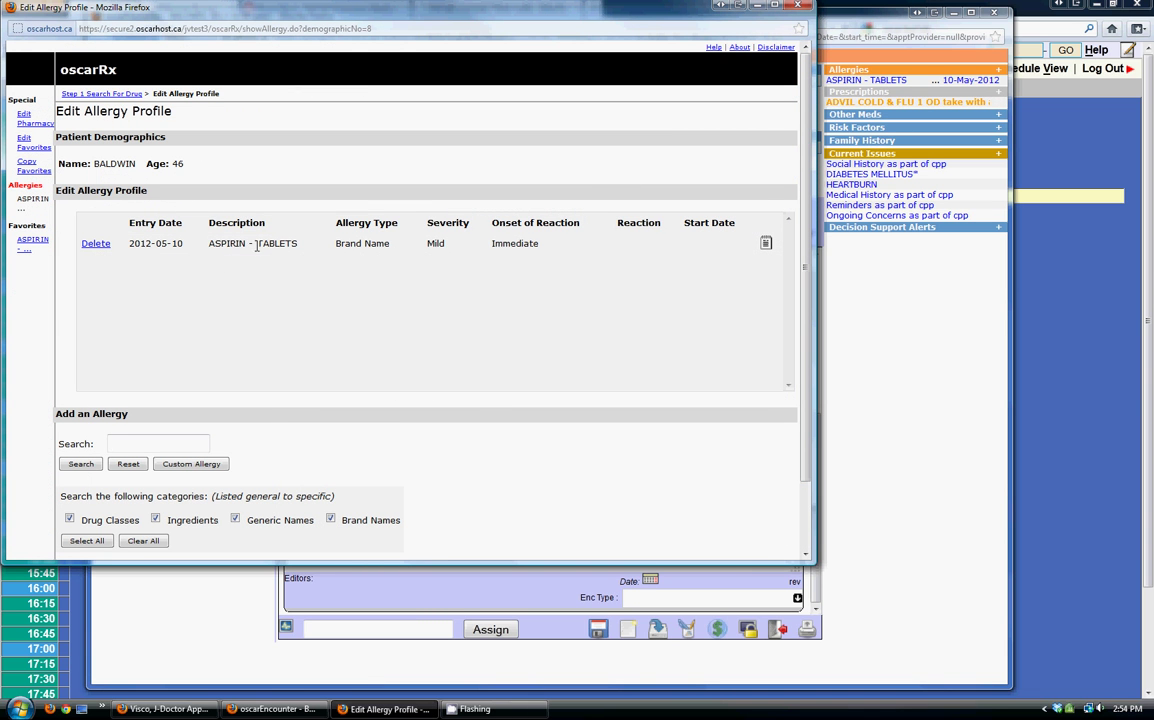
pyautogui.click(168, 443)
pyautogui.click(157, 443)
pyautogui.click(416, 463)
pyautogui.click(803, 8)
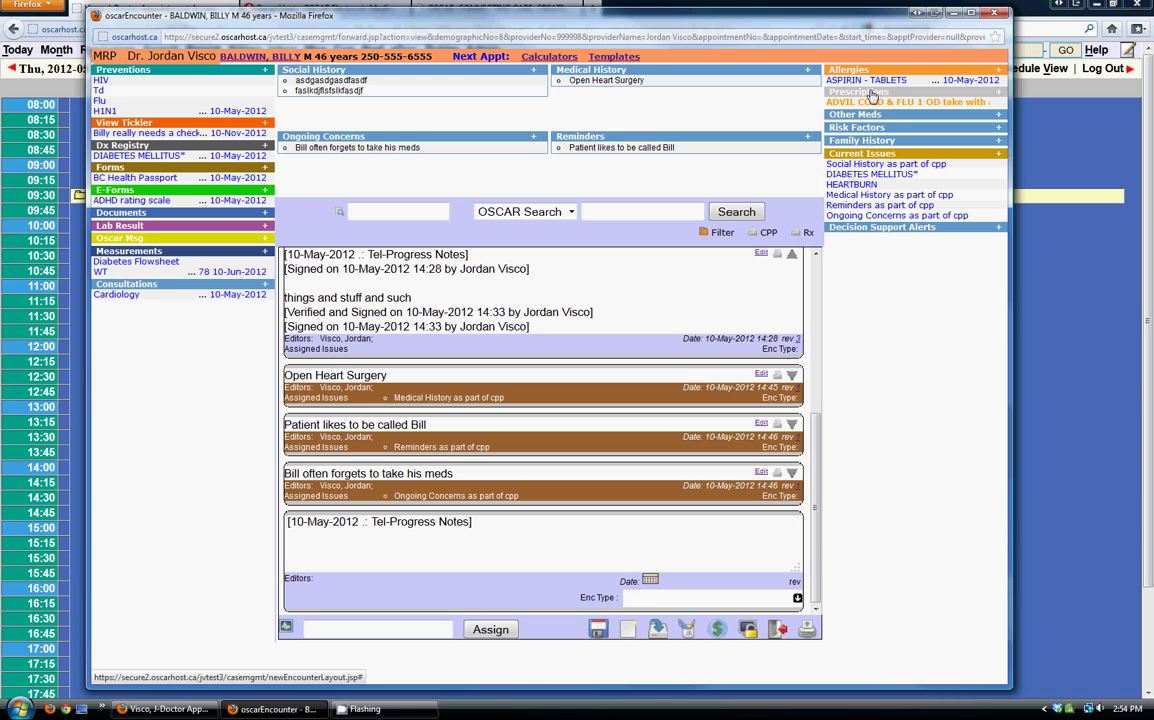
pyautogui.click(990, 93)
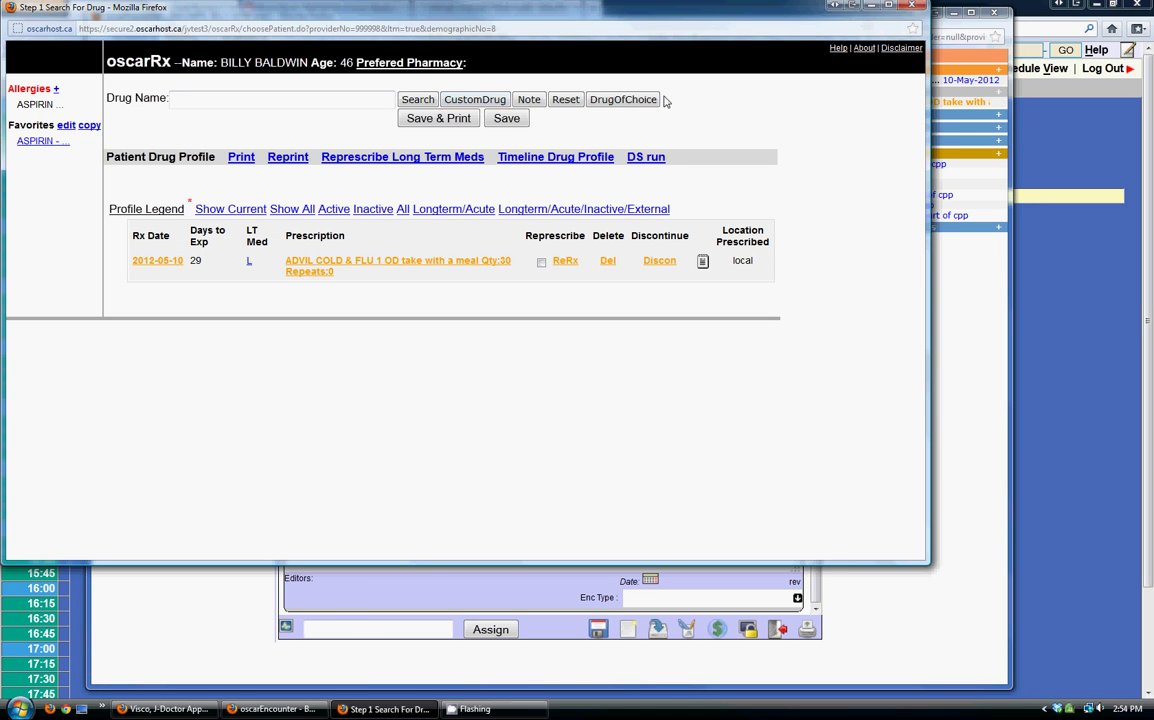
pyautogui.click(338, 104)
pyautogui.write('aspiri')
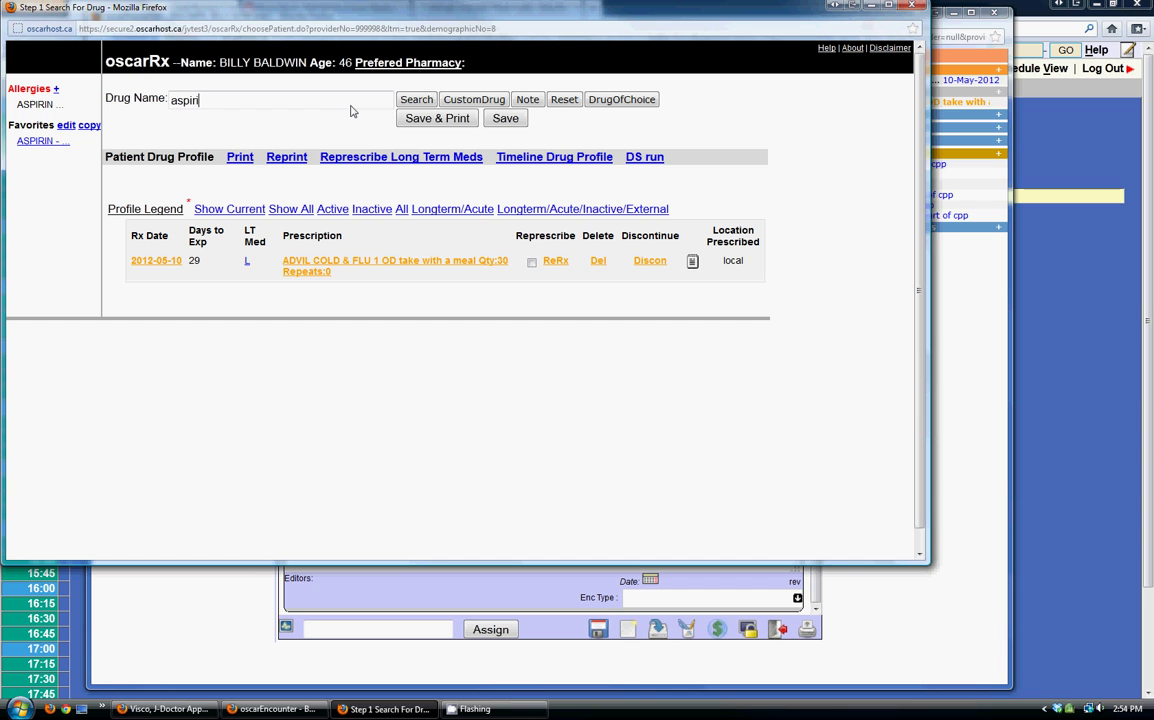
pyautogui.write('n')
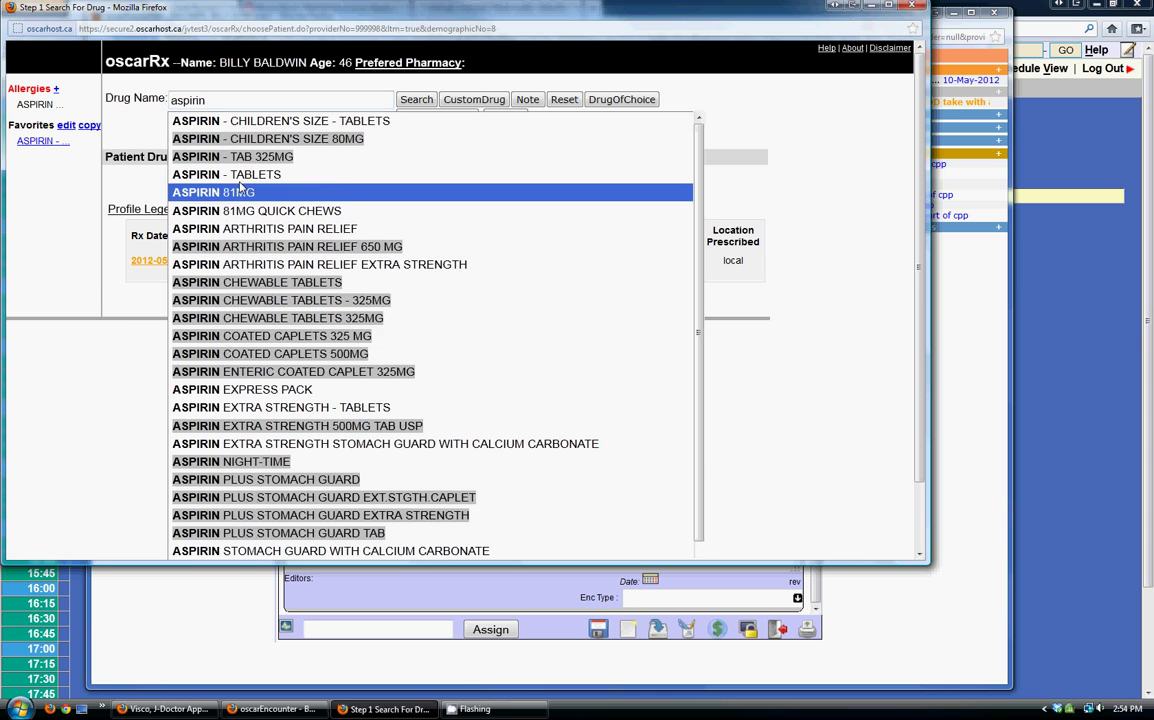
pyautogui.click(358, 174)
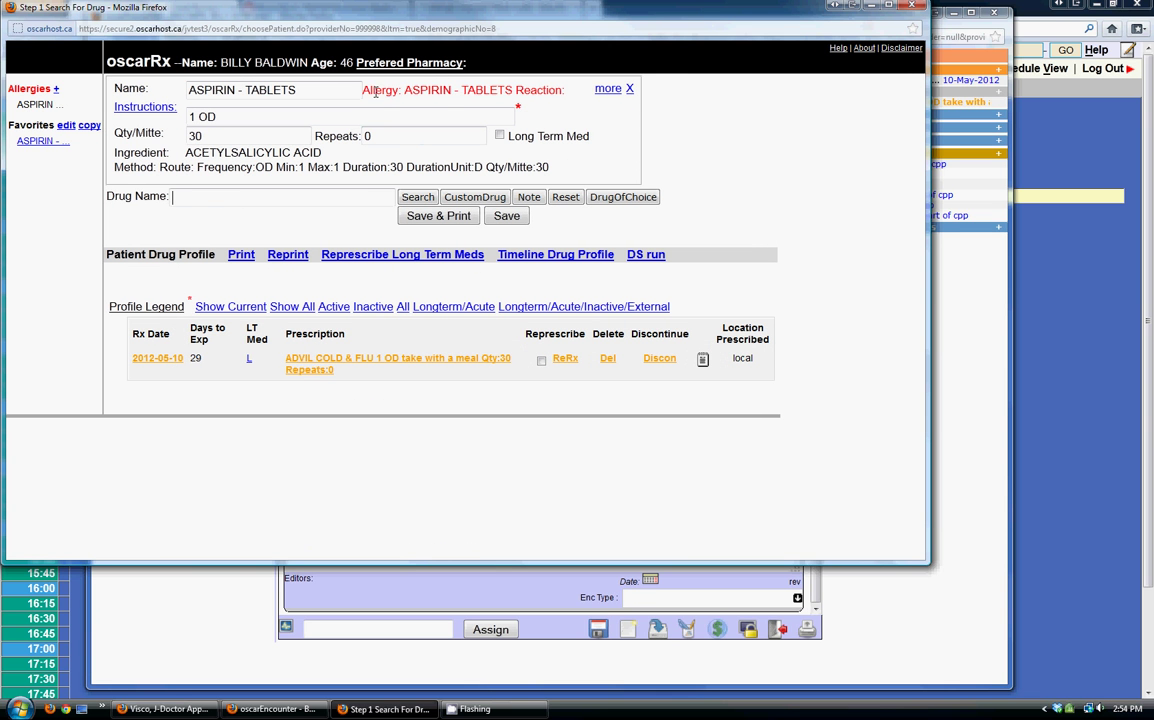
pyautogui.moveTo(372, 89); pyautogui.dragTo(476, 89)
pyautogui.click(523, 91)
pyautogui.moveTo(556, 89); pyautogui.dragTo(372, 89)
pyautogui.click(372, 89)
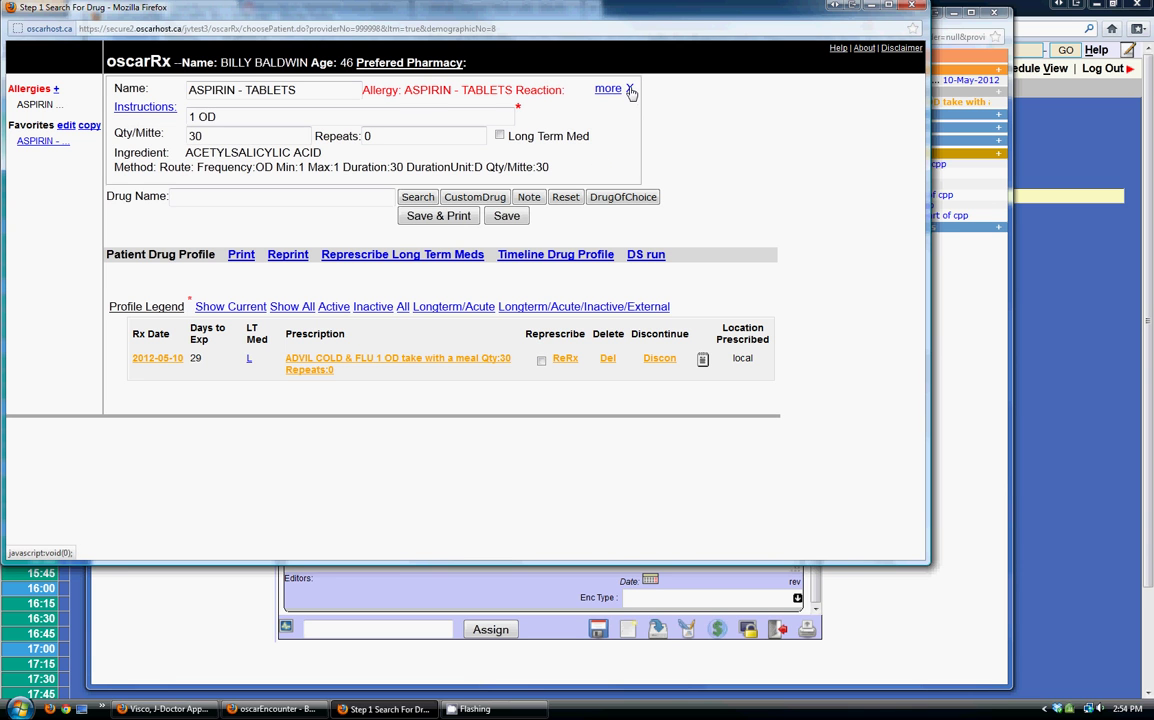
pyautogui.click(631, 90)
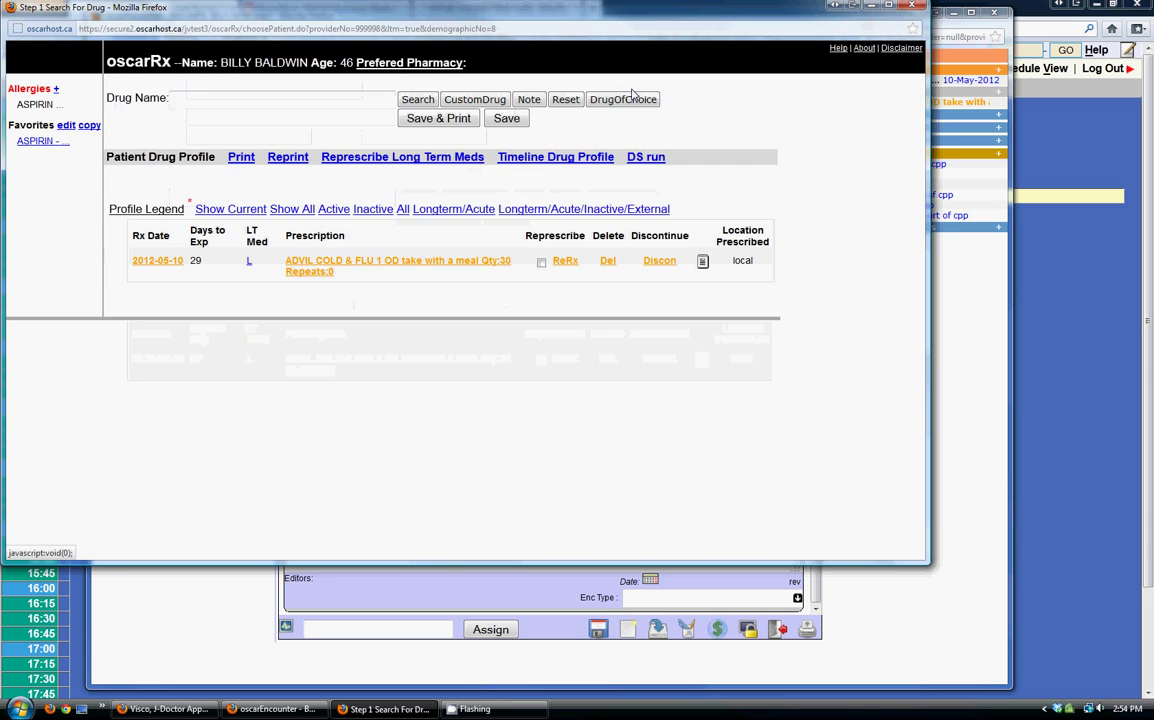
pyautogui.click(914, 7)
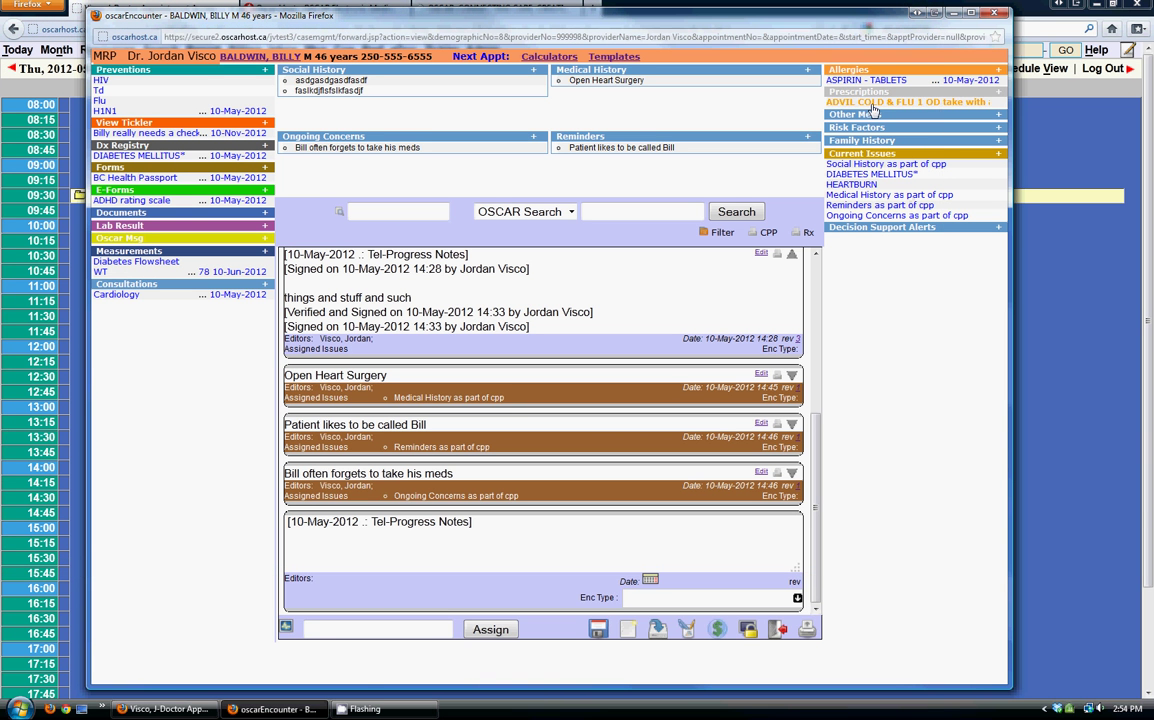
pyautogui.click(900, 91)
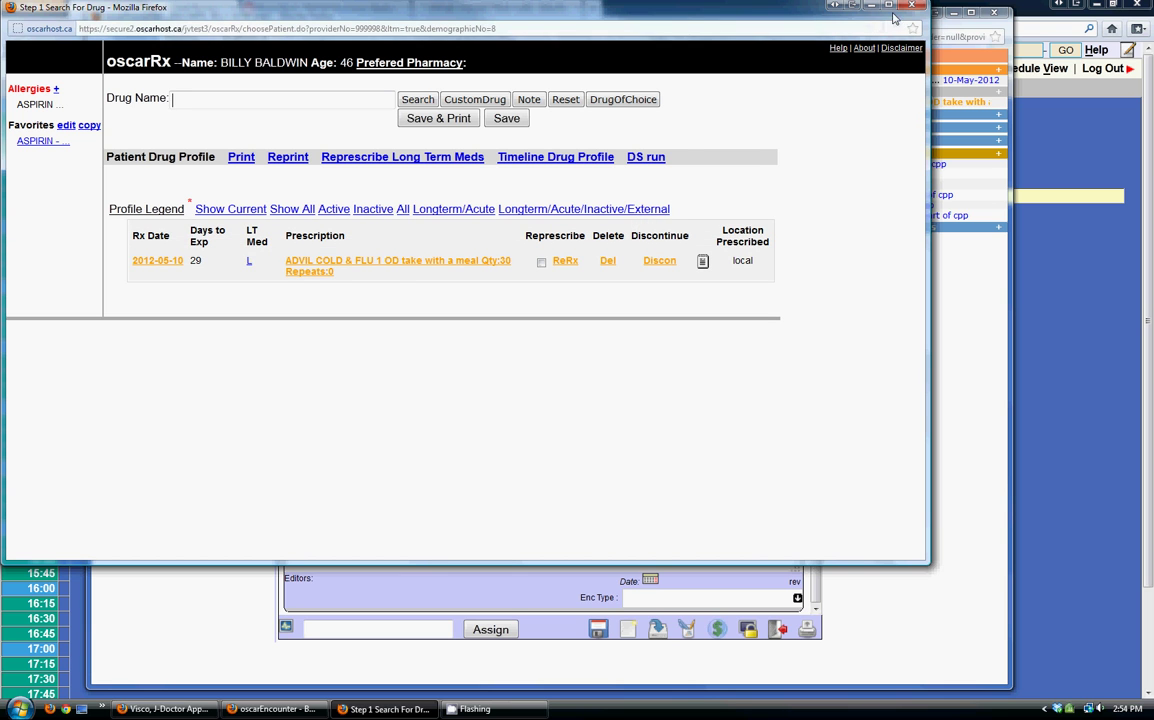
pyautogui.moveTo(165, 260); pyautogui.dragTo(791, 277)
pyautogui.click(791, 277)
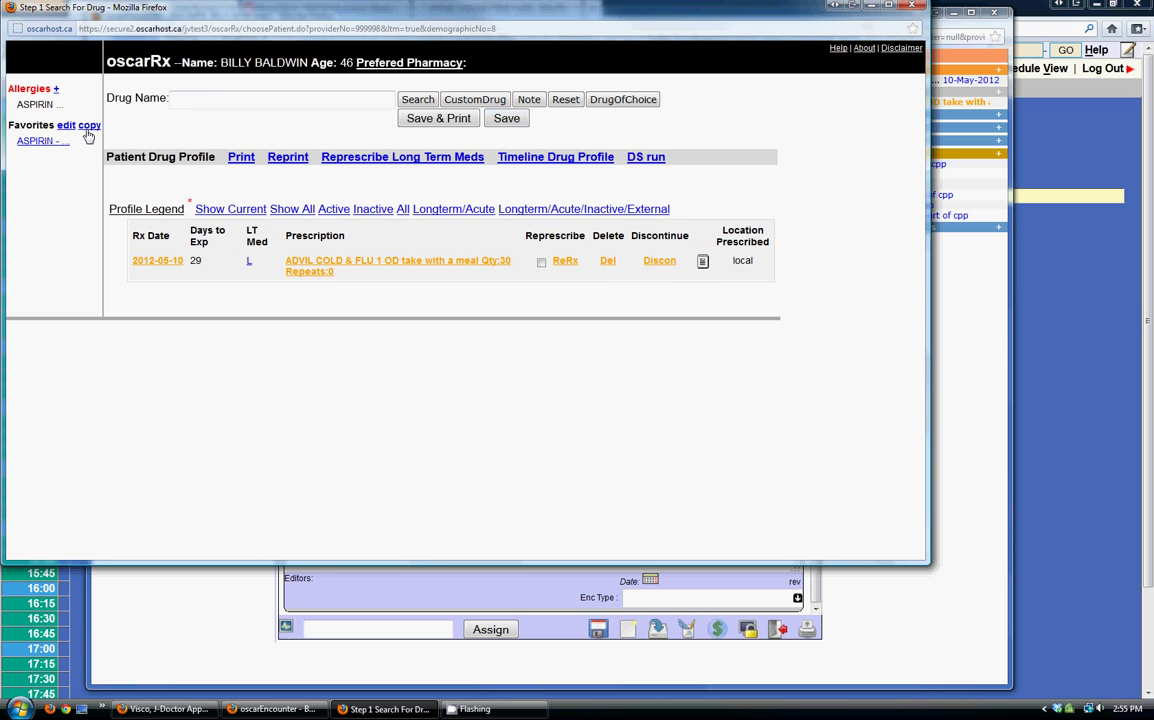
pyautogui.click(912, 6)
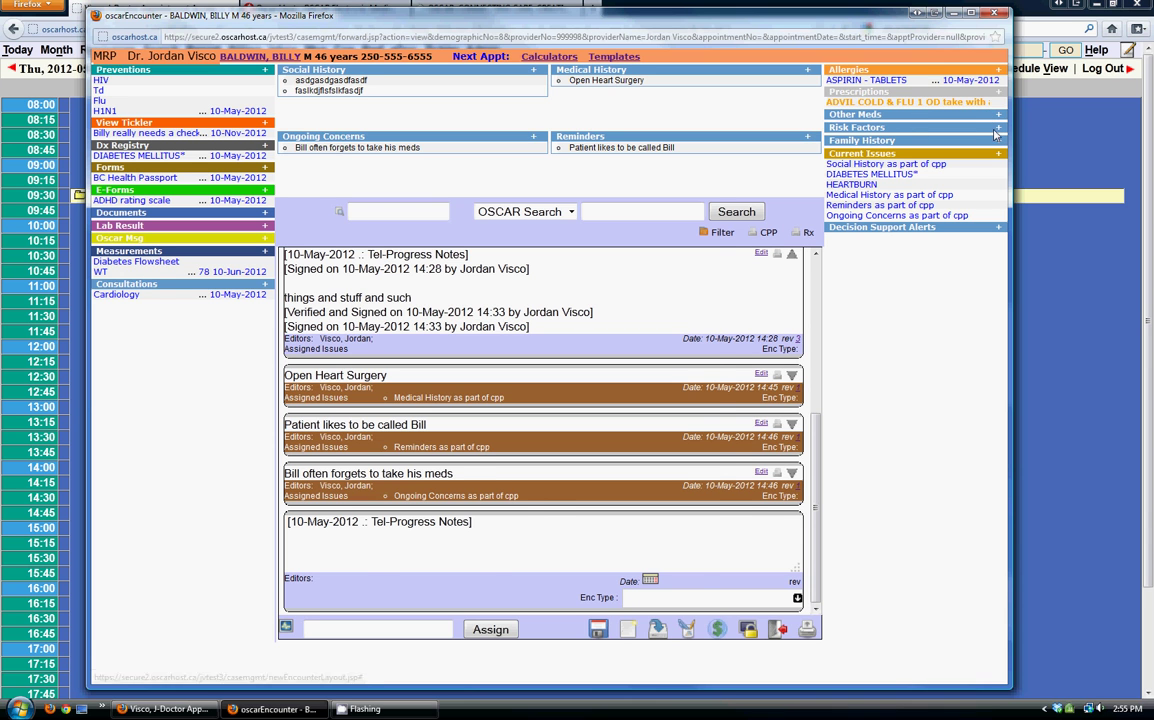
pyautogui.click(998, 129)
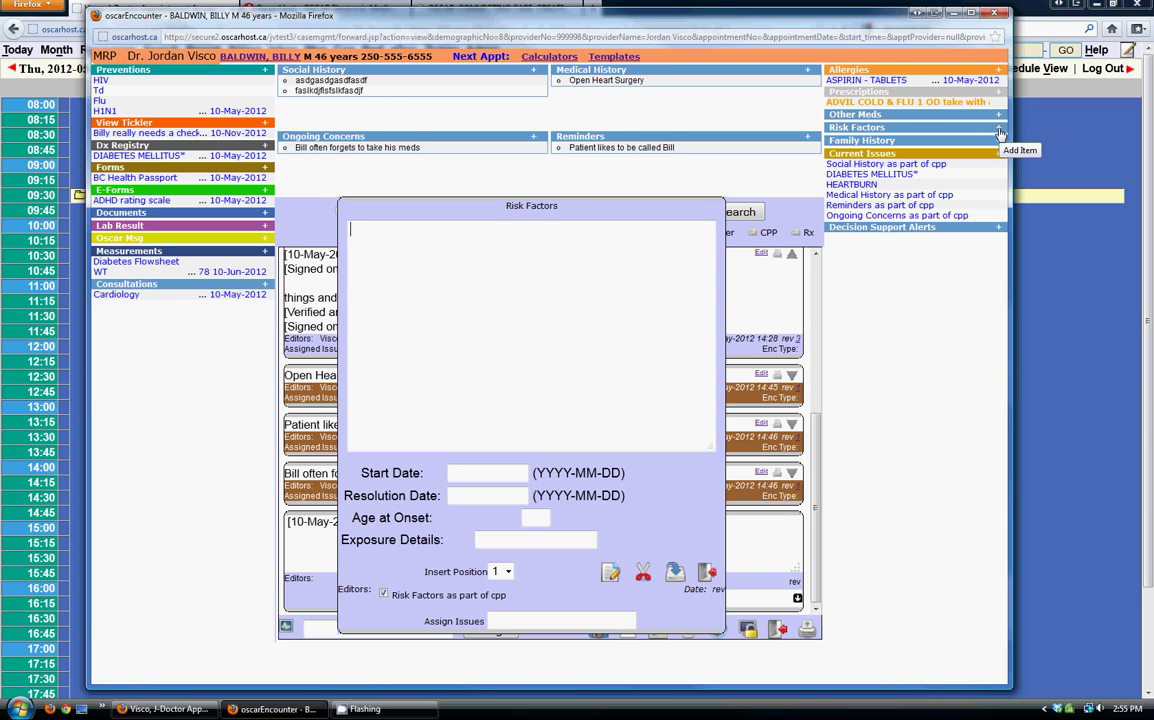
pyautogui.click(998, 114)
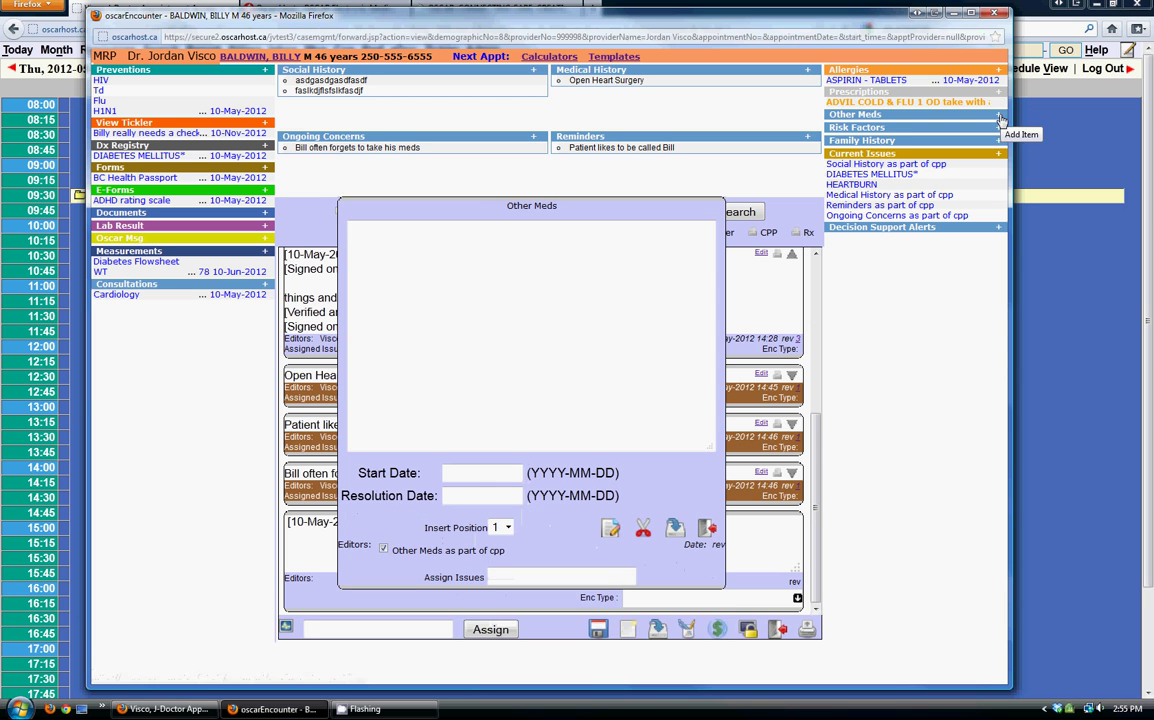
pyautogui.click(998, 140)
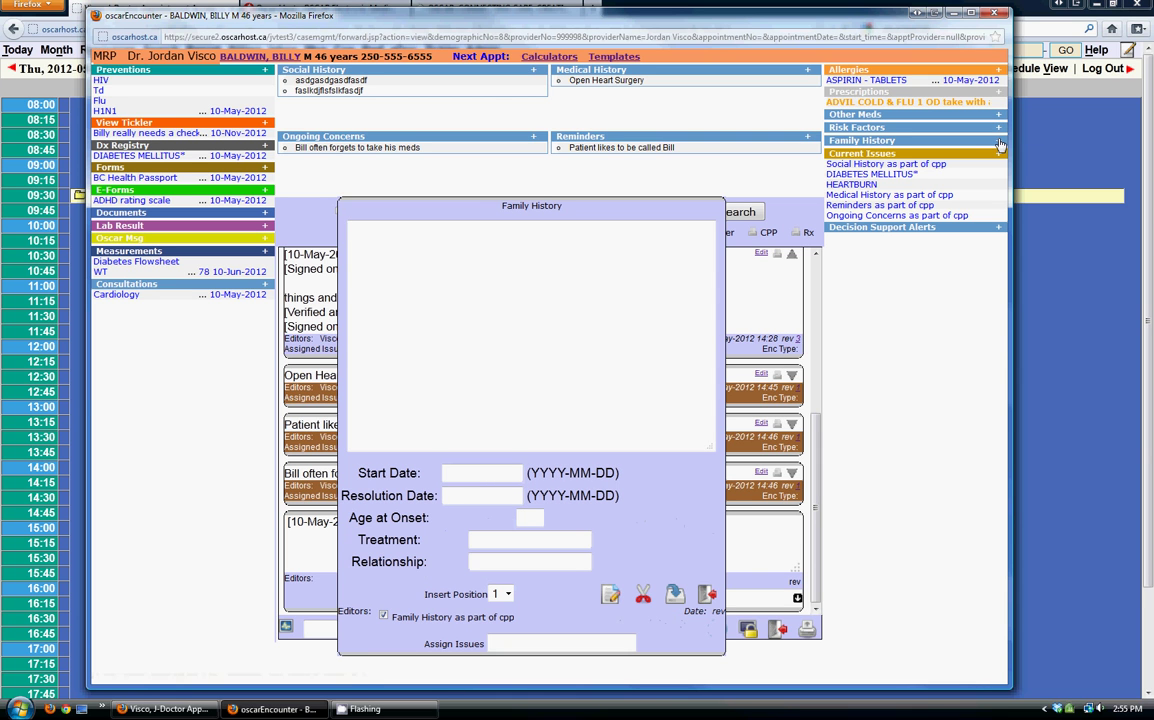
pyautogui.click(708, 596)
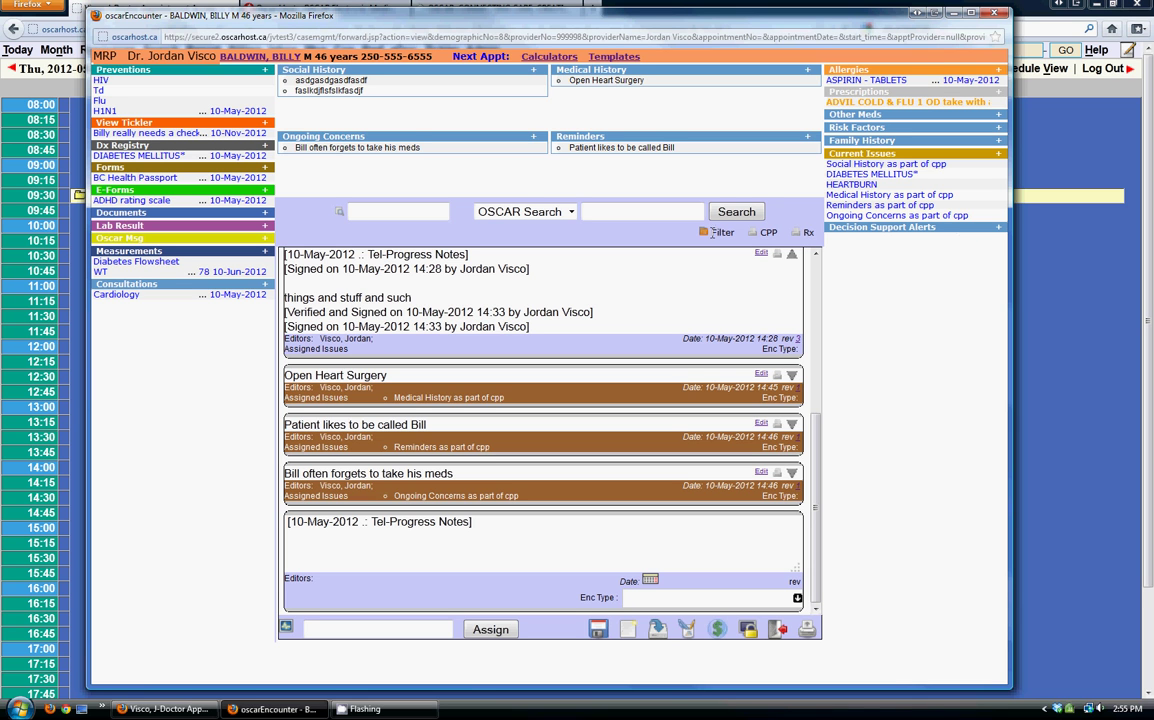
# Step: Type and delete scratch text in the new telephone note, then start a template search
pyautogui.moveTo(816, 500)
pyautogui.mouseDown()
pyautogui.moveTo(820, 263)
pyautogui.moveTo(828, 545)
pyautogui.mouseUp()
pyautogui.write('asdjflksajdf')
pyautogui.press('Return')
pyautogui.press('Return')
pyautogui.press('Return')
pyautogui.press('Return')
pyautogui.press('Return')
pyautogui.write('as;ldkflsd')
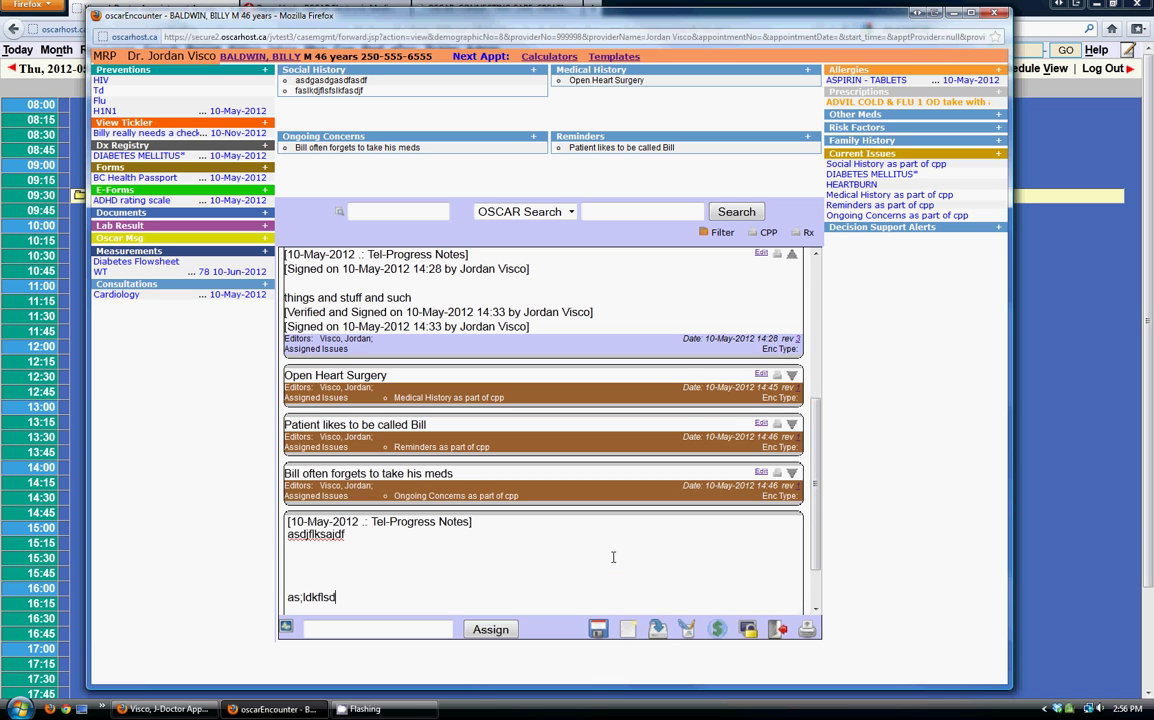
pyautogui.moveTo(288, 528); pyautogui.dragTo(337, 598)
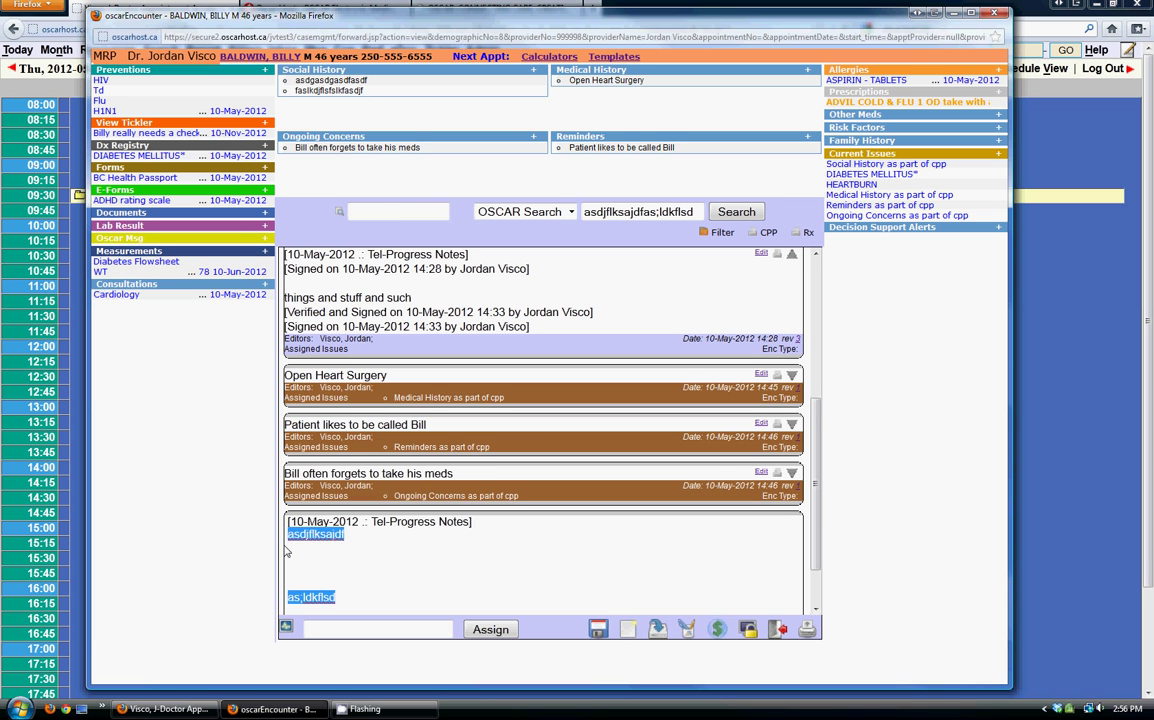
pyautogui.press('Delete')
pyautogui.click(382, 210)
pyautogui.write('soa')
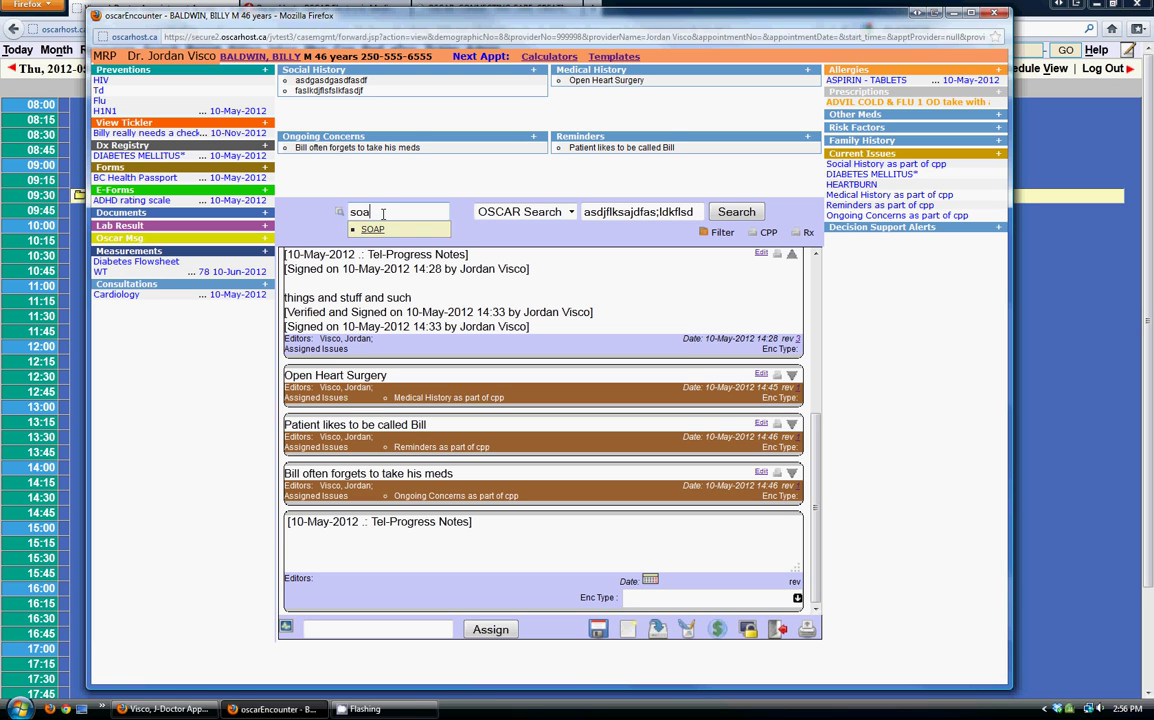
# Step: Insert the SOAP template into the note, then erase its Subject, Object, Assessment and Plan lines
pyautogui.click(372, 229)
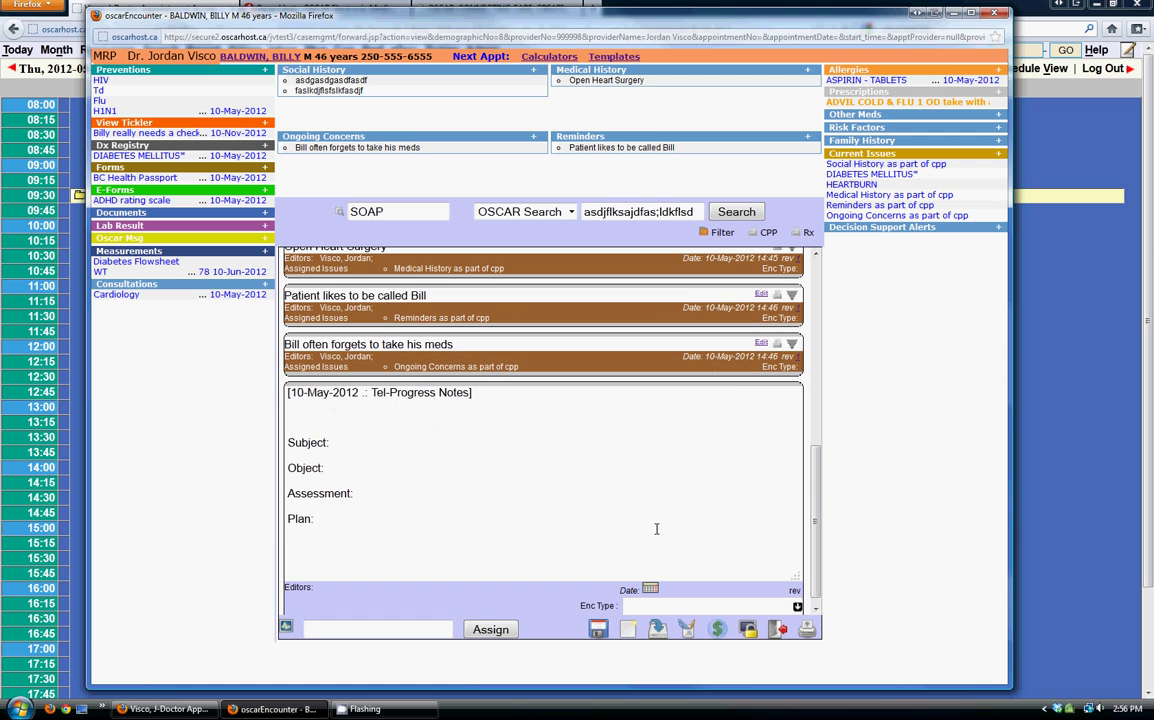
pyautogui.click(394, 457)
pyautogui.moveTo(399, 527); pyautogui.dragTo(348, 427)
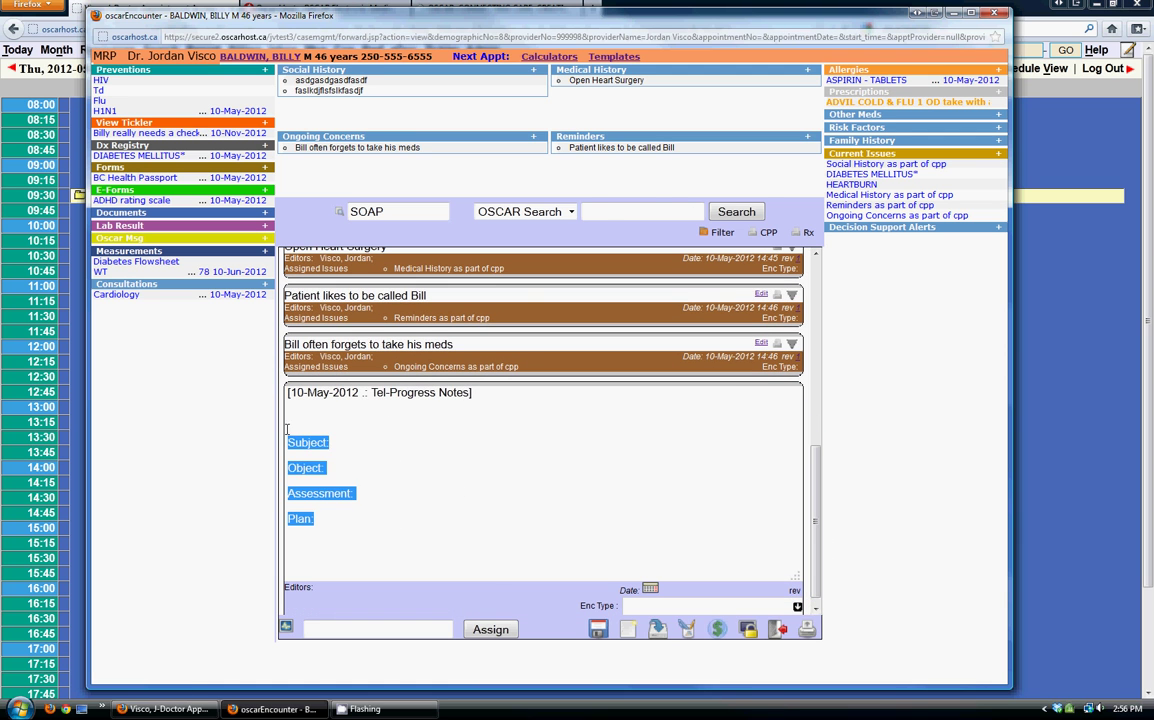
pyautogui.press('BackSpace')
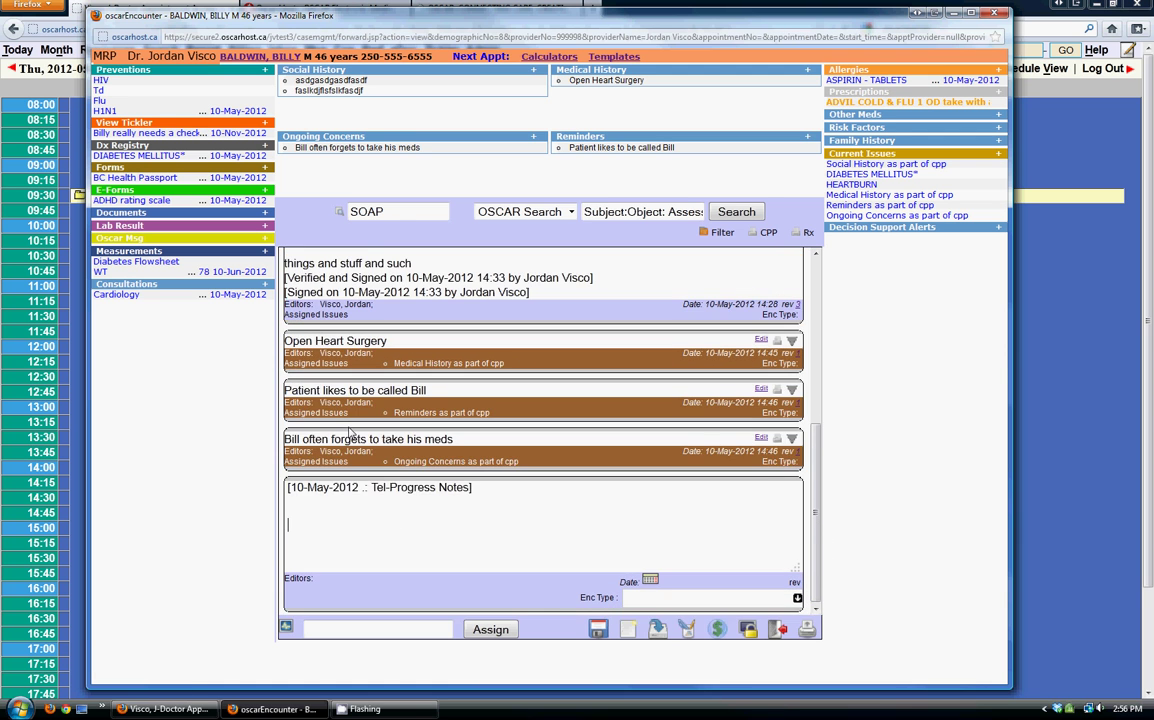
# Step: Insert the CONGESTIVE HEART FAILURE template, then select and delete all of its text
pyautogui.doubleClick(365, 211)
pyautogui.press('BackSpace')
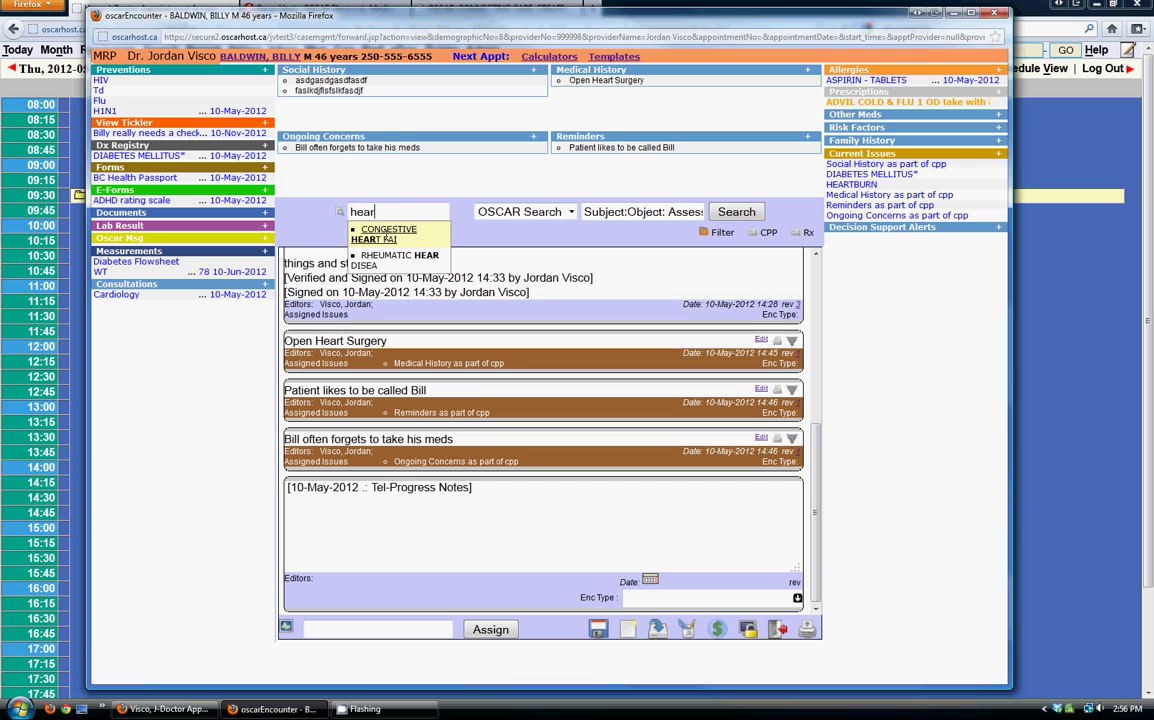
pyautogui.click(386, 237)
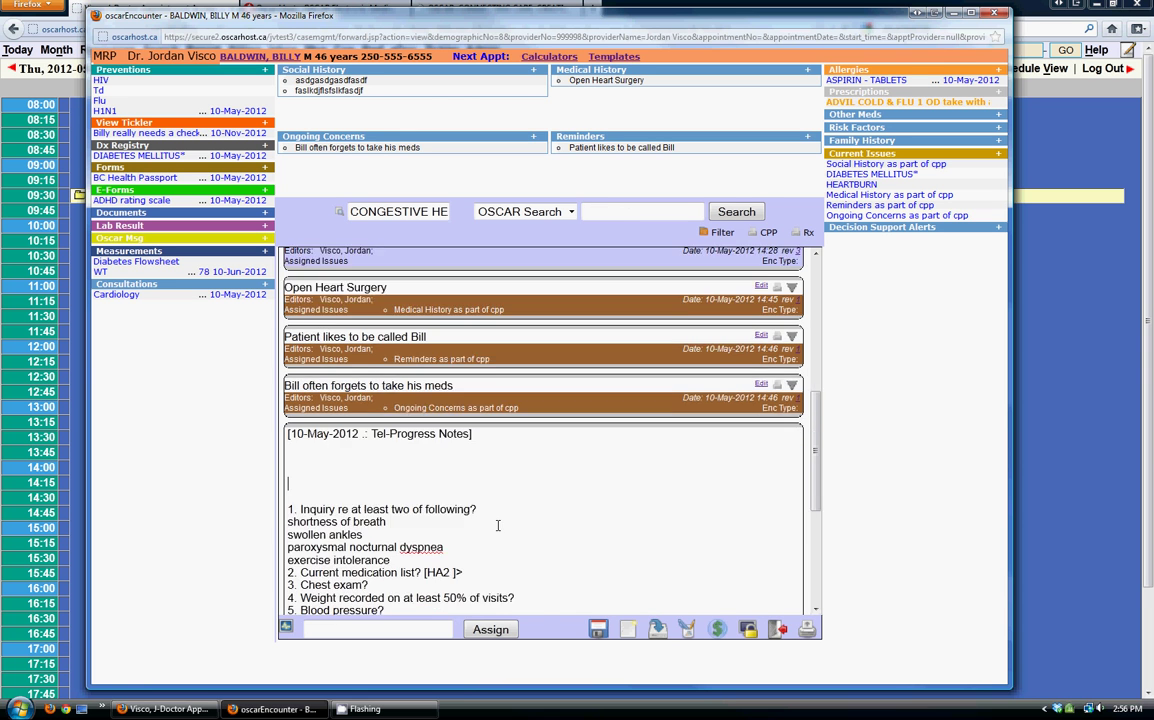
pyautogui.scroll(-2, 497, 525)
pyautogui.scroll(-2, 490, 530)
pyautogui.scroll(-1, 487, 545)
pyautogui.moveTo(487, 550); pyautogui.dragTo(269, 262)
pyautogui.press('Delete')
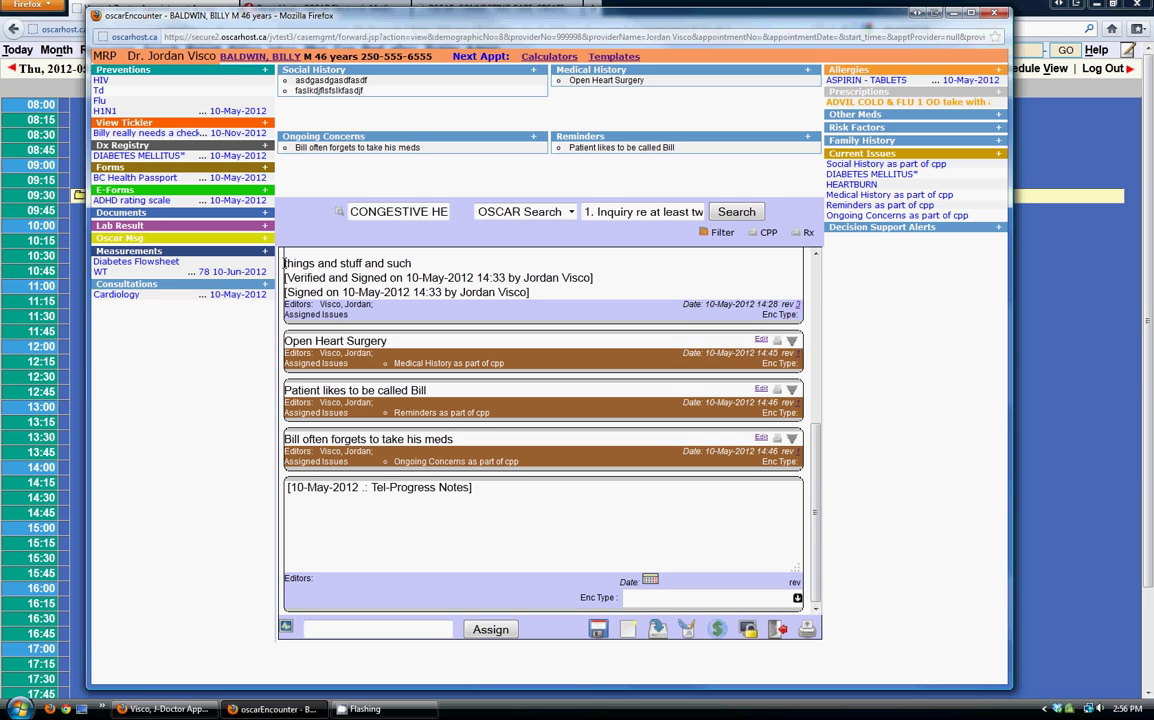
pyautogui.click(612, 56)
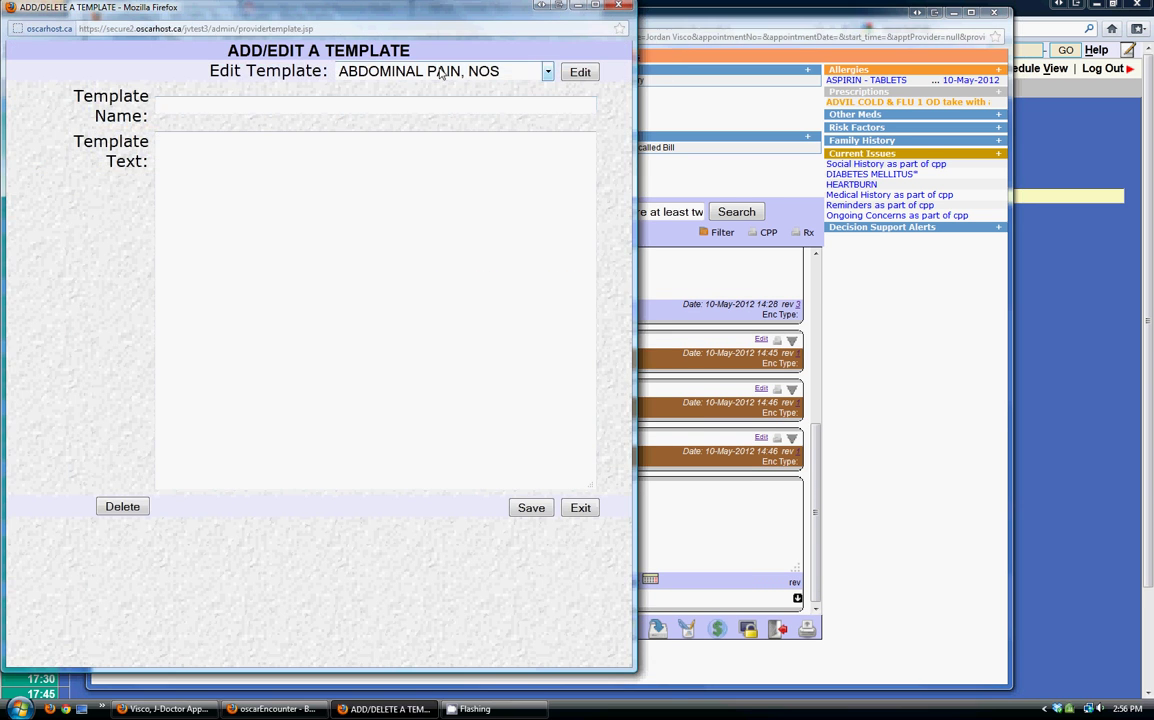
pyautogui.click(510, 77)
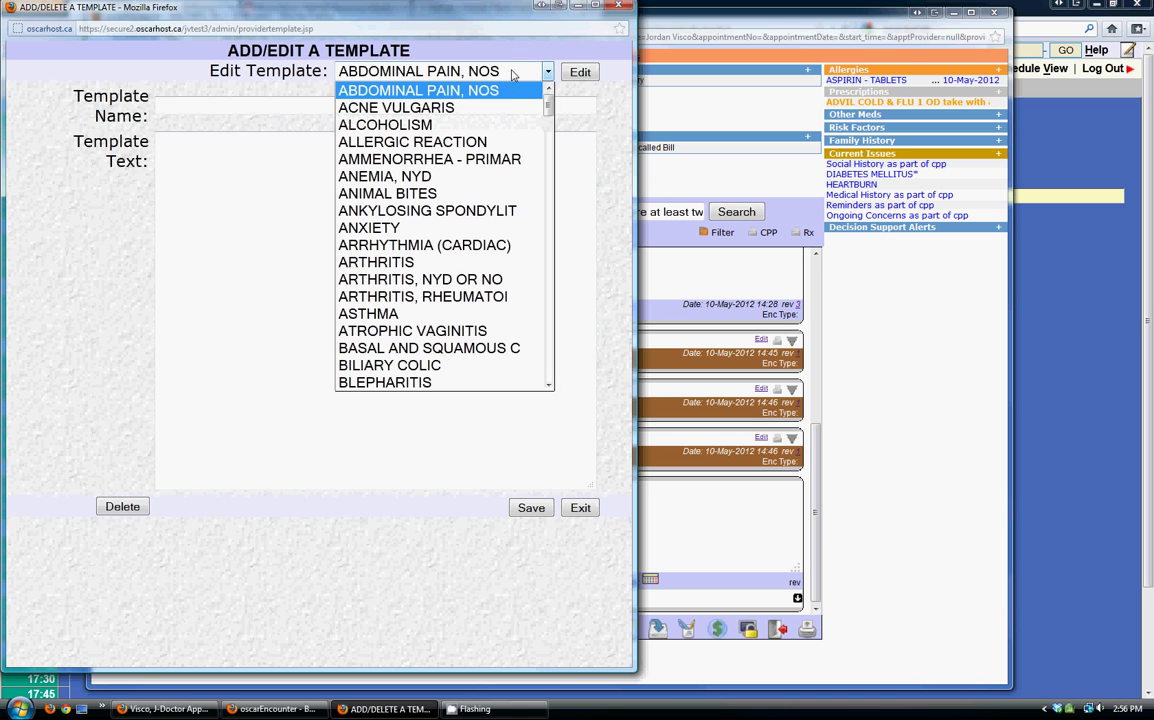
pyautogui.moveTo(549, 95)
pyautogui.mouseDown()
pyautogui.moveTo(551, 378)
pyautogui.moveTo(549, 360)
pyautogui.mouseUp()
pyautogui.click(432, 196)
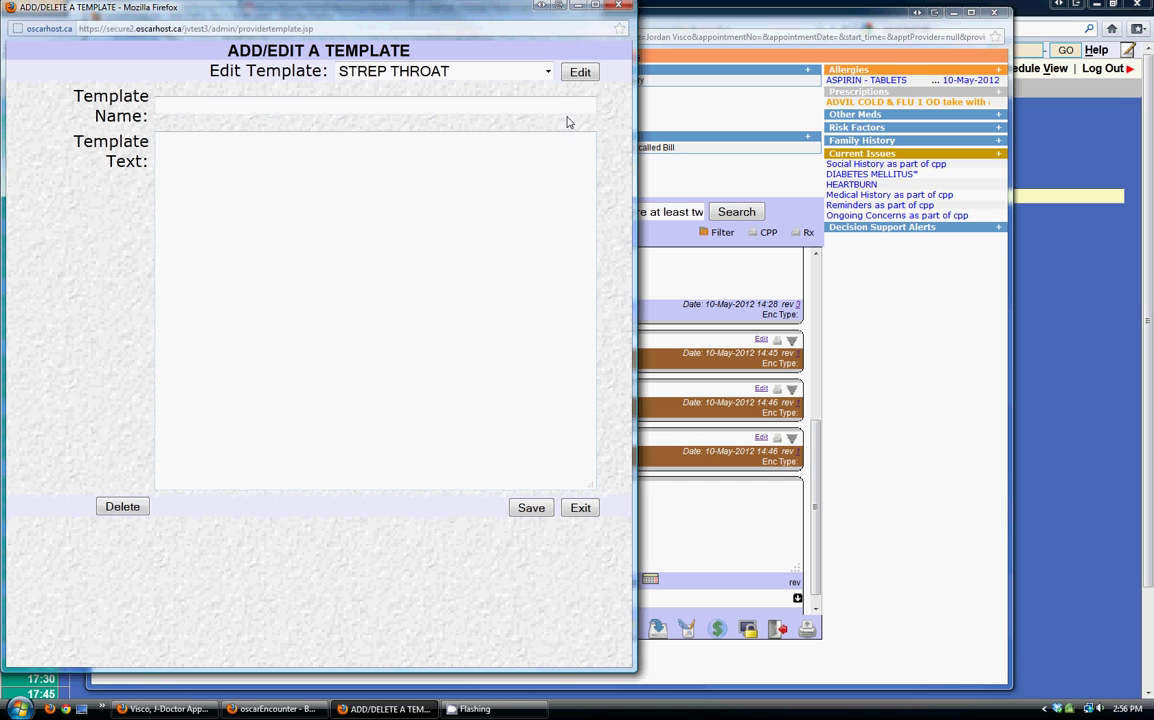
pyautogui.click(580, 72)
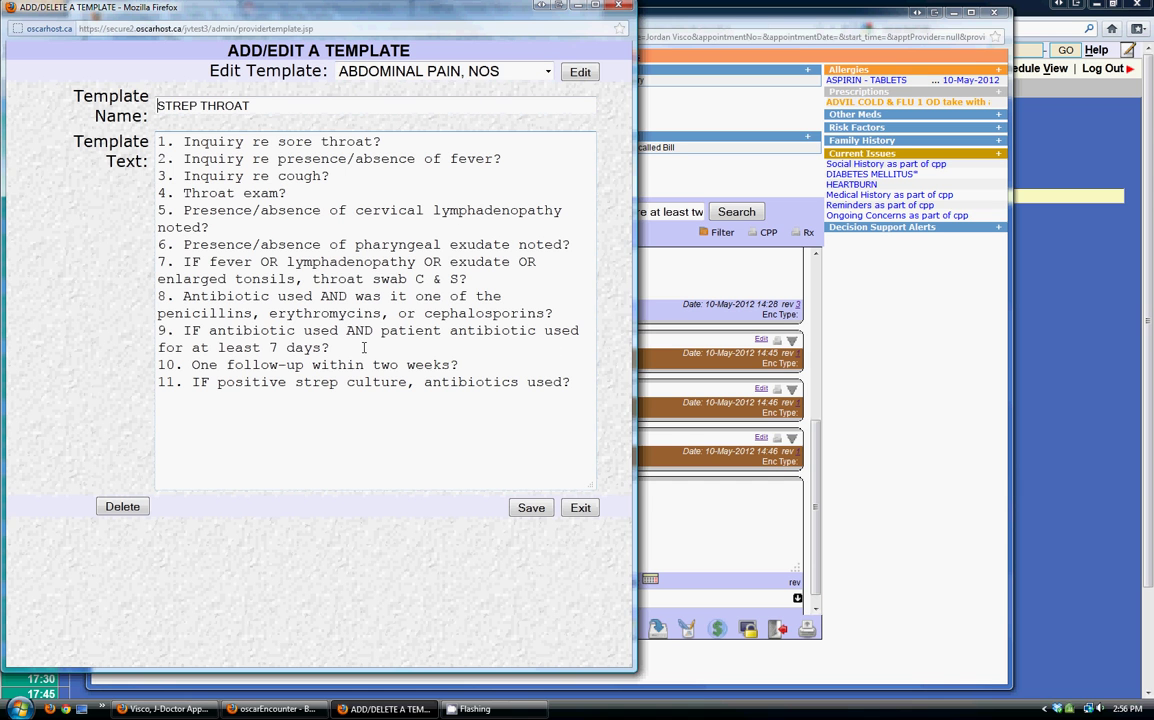
pyautogui.moveTo(572, 382); pyautogui.dragTo(91, 118)
pyautogui.click(348, 215)
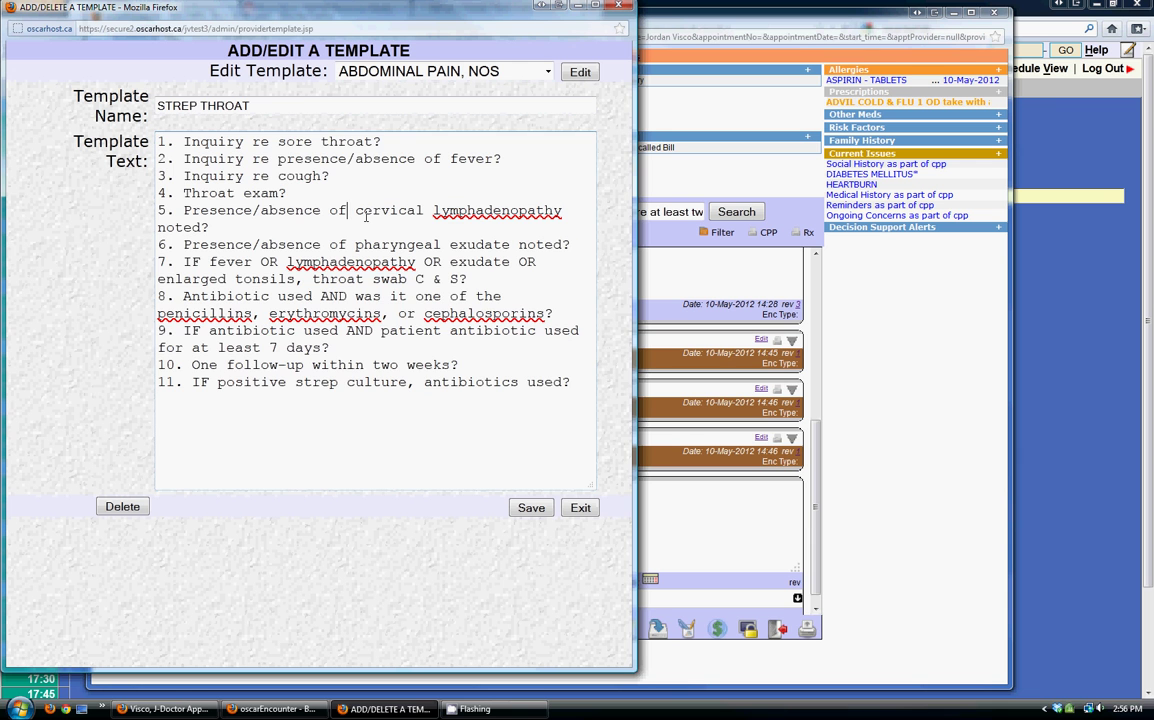
pyautogui.moveTo(572, 372); pyautogui.dragTo(526, 22)
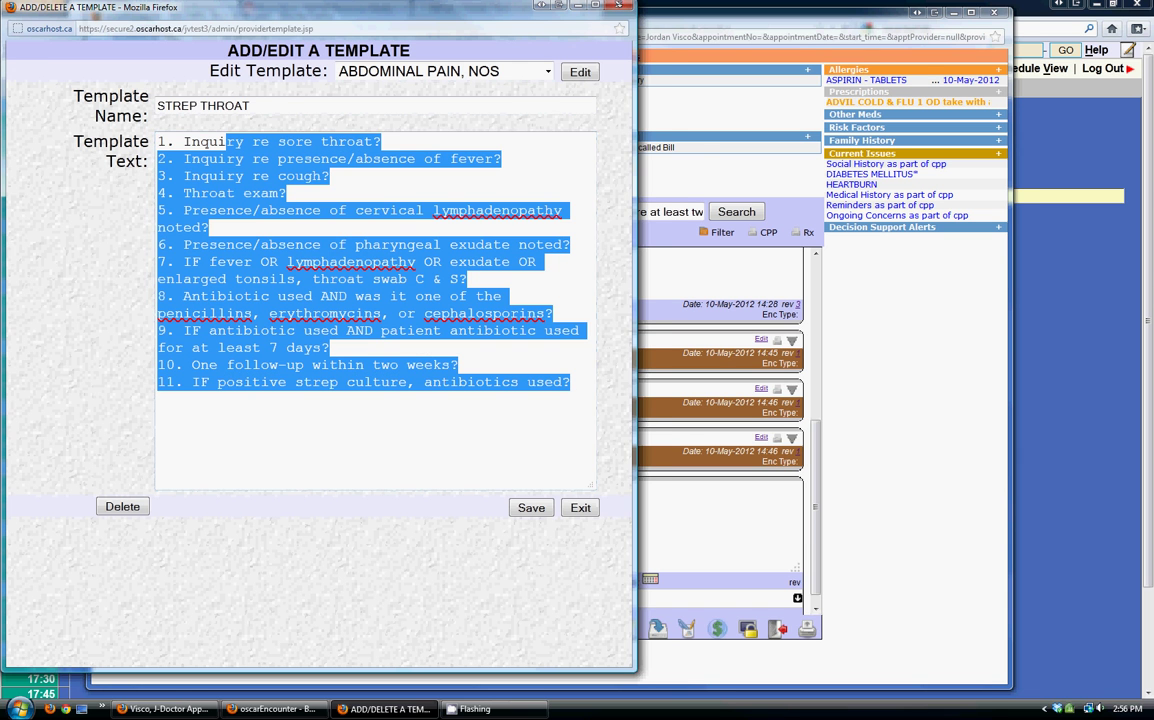
pyautogui.click(622, 8)
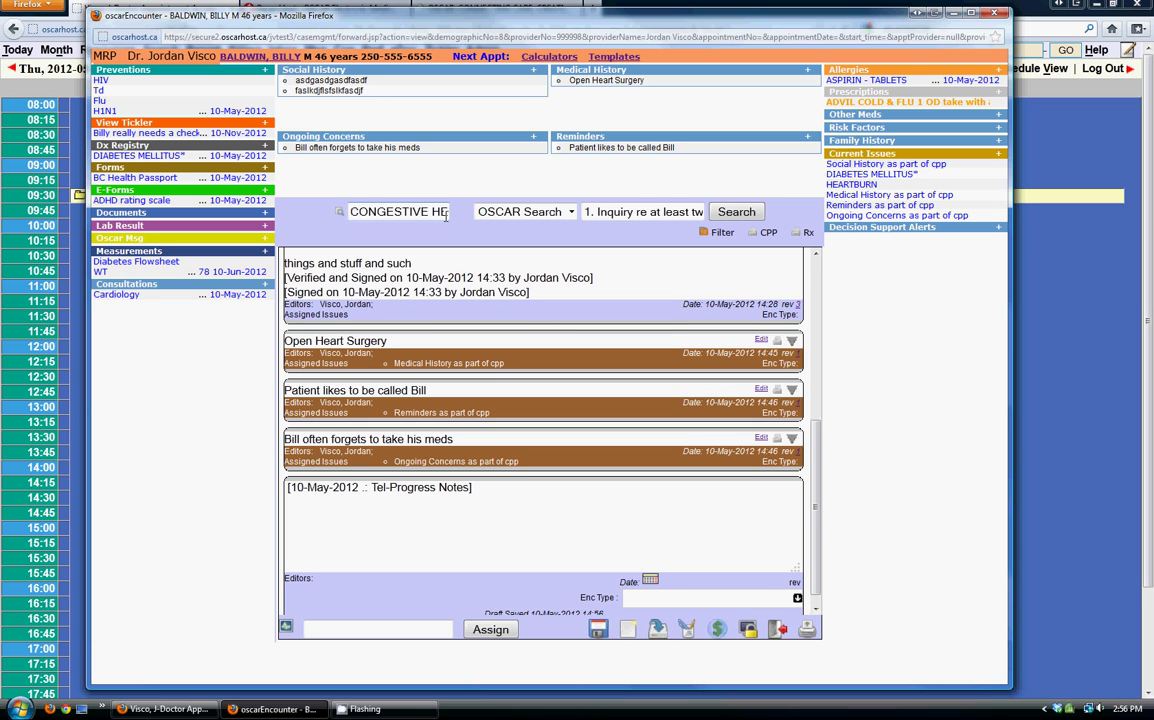
# Step: Insert the CONGESTIVE HEART FAILURE checklist into the note and verify and sign it
pyautogui.write('ART FA')
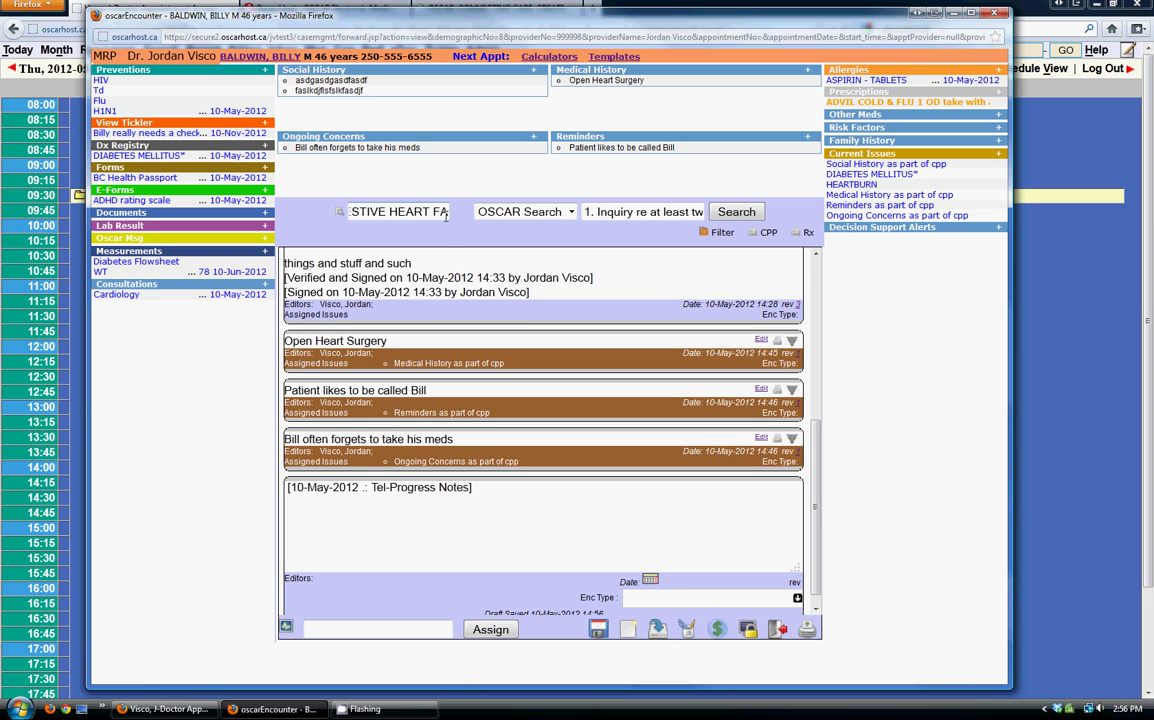
pyautogui.click(430, 231)
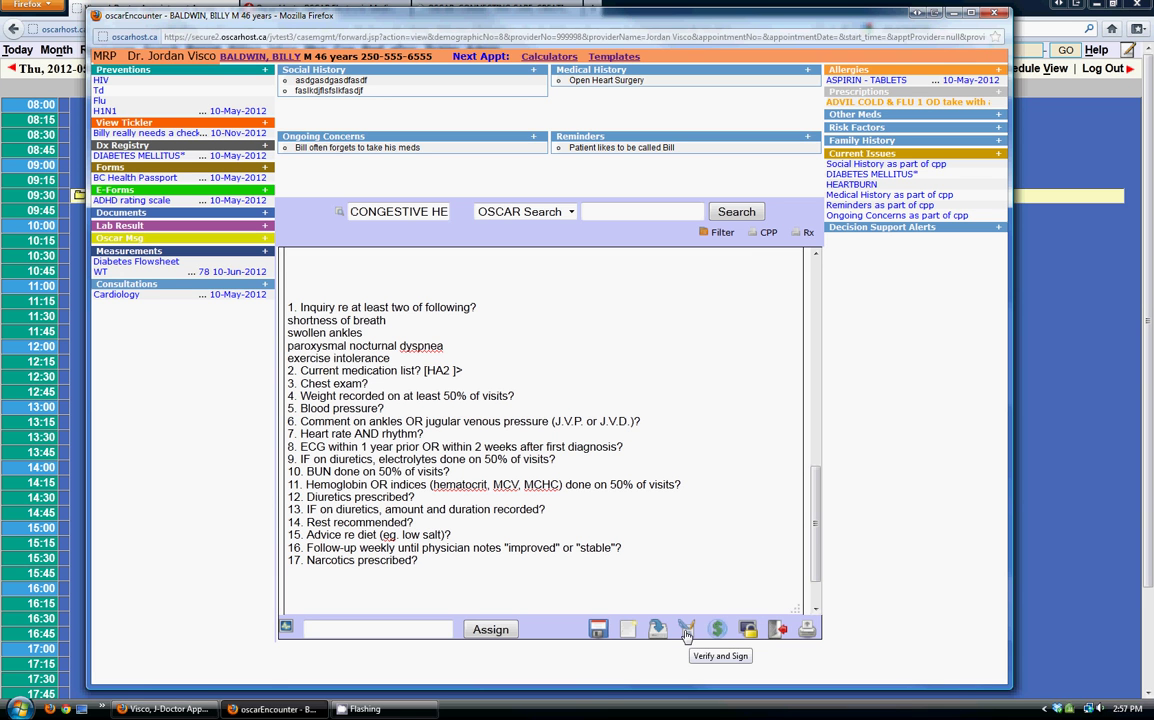
pyautogui.click(686, 634)
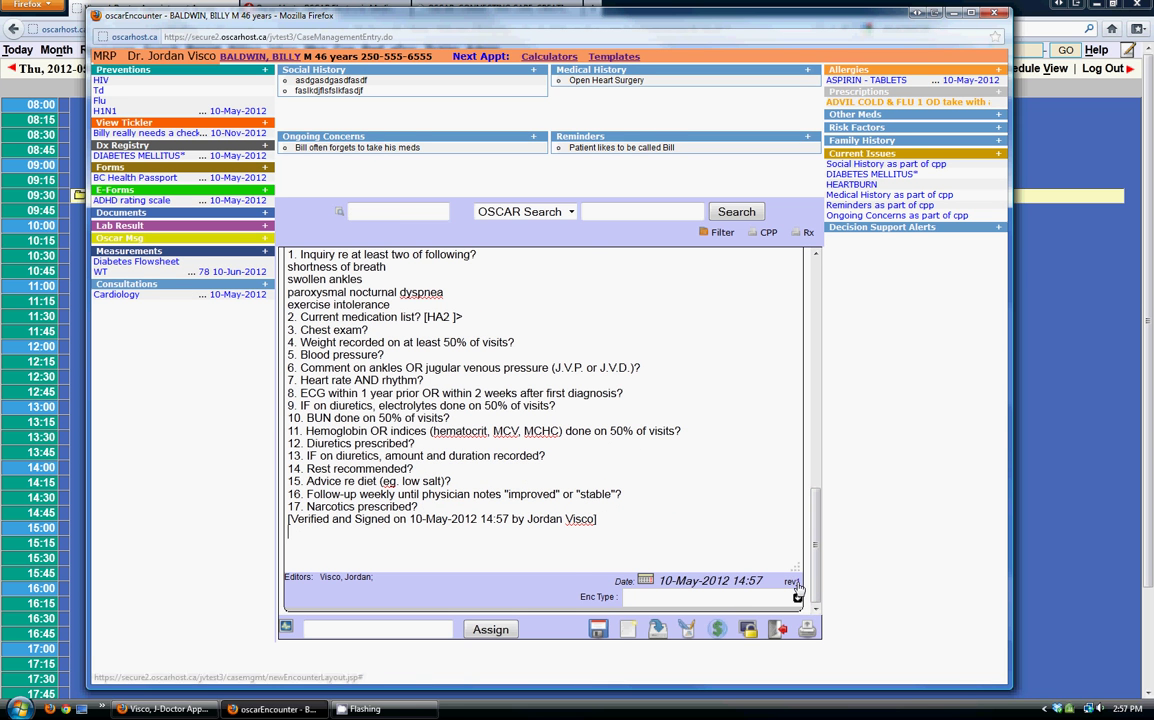
pyautogui.click(792, 581)
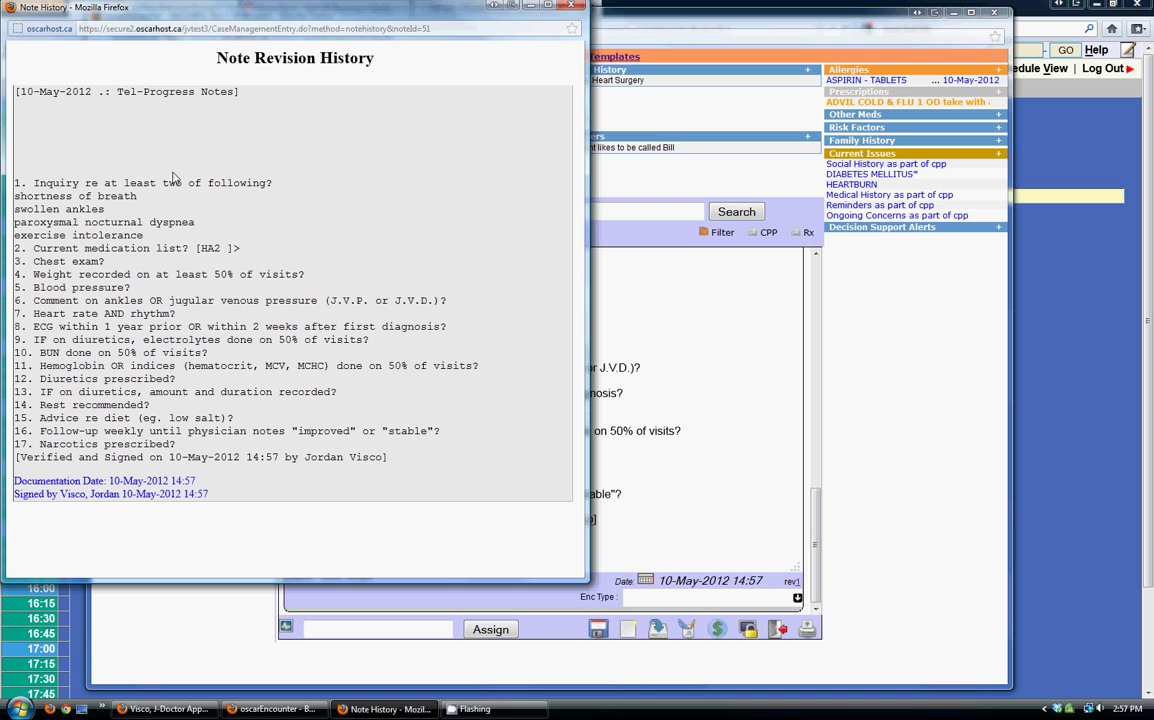
pyautogui.moveTo(145, 130); pyautogui.dragTo(384, 478)
pyautogui.click(393, 460)
pyautogui.click(573, 5)
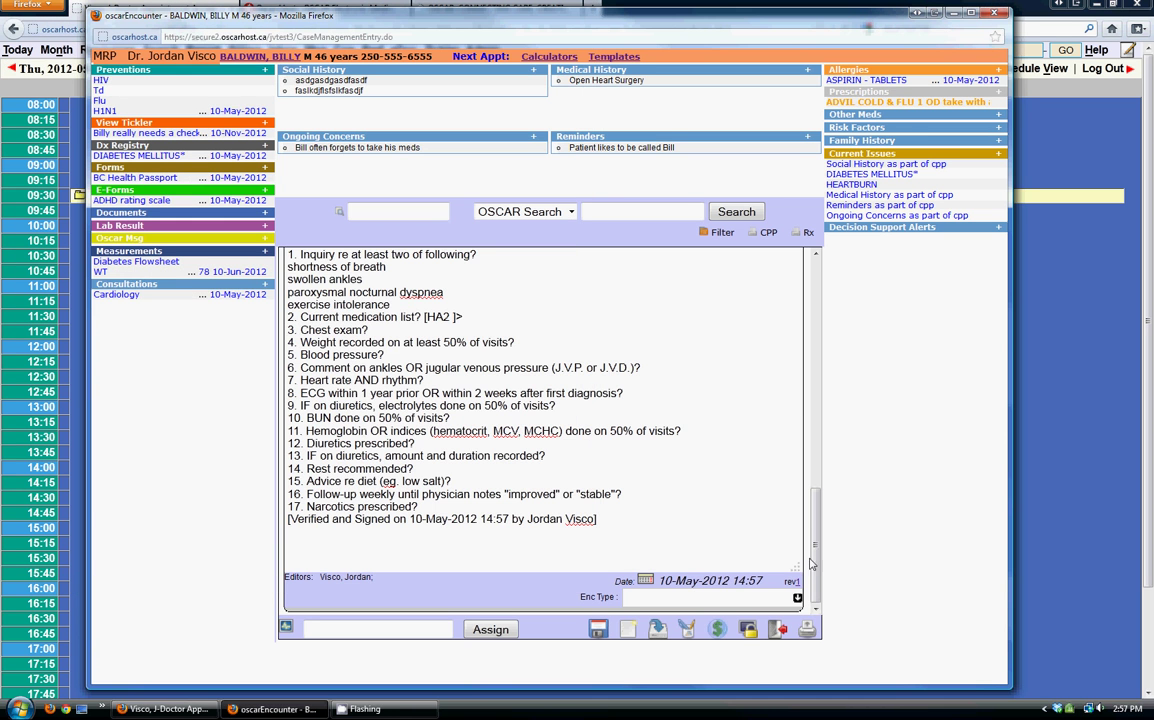
pyautogui.scroll(3, 818, 496)
pyautogui.scroll(2, 818, 496)
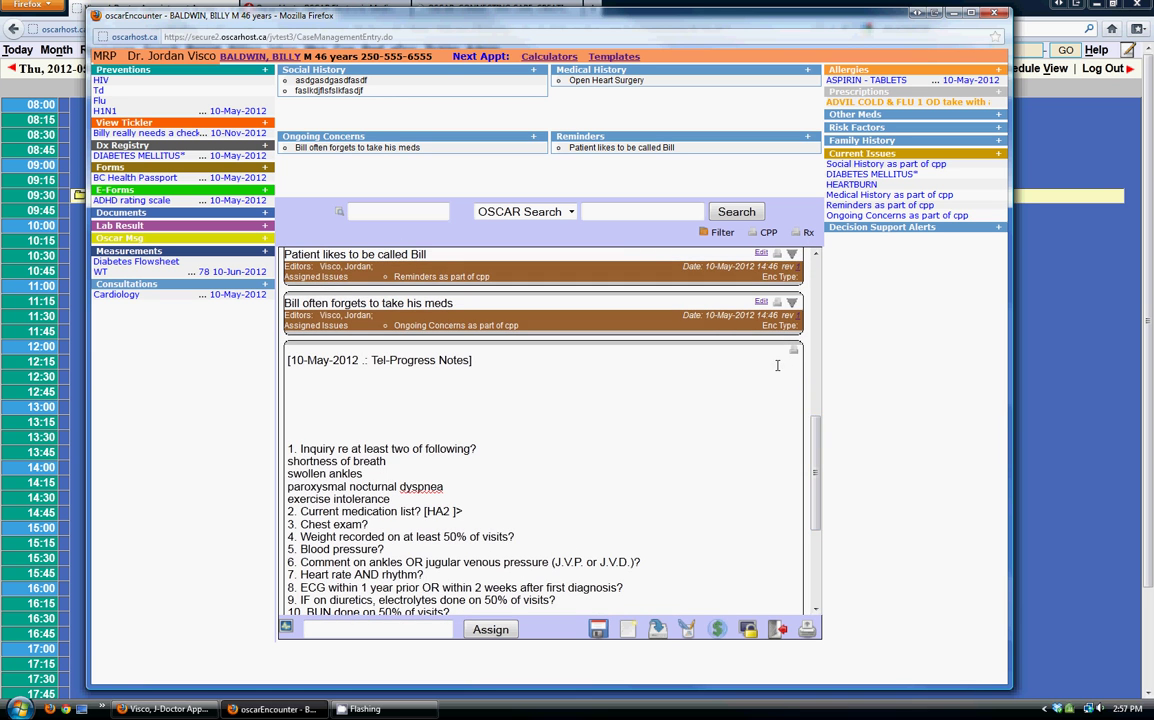
pyautogui.scroll(-5, 731, 495)
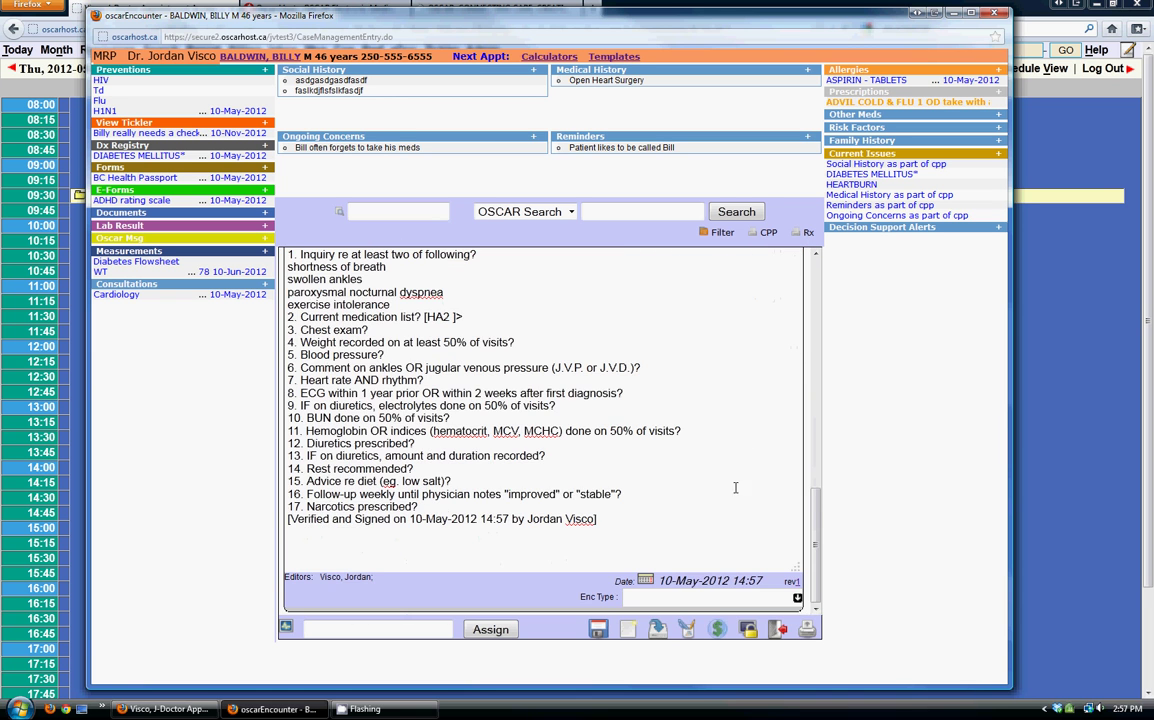
pyautogui.scroll(7, 755, 544)
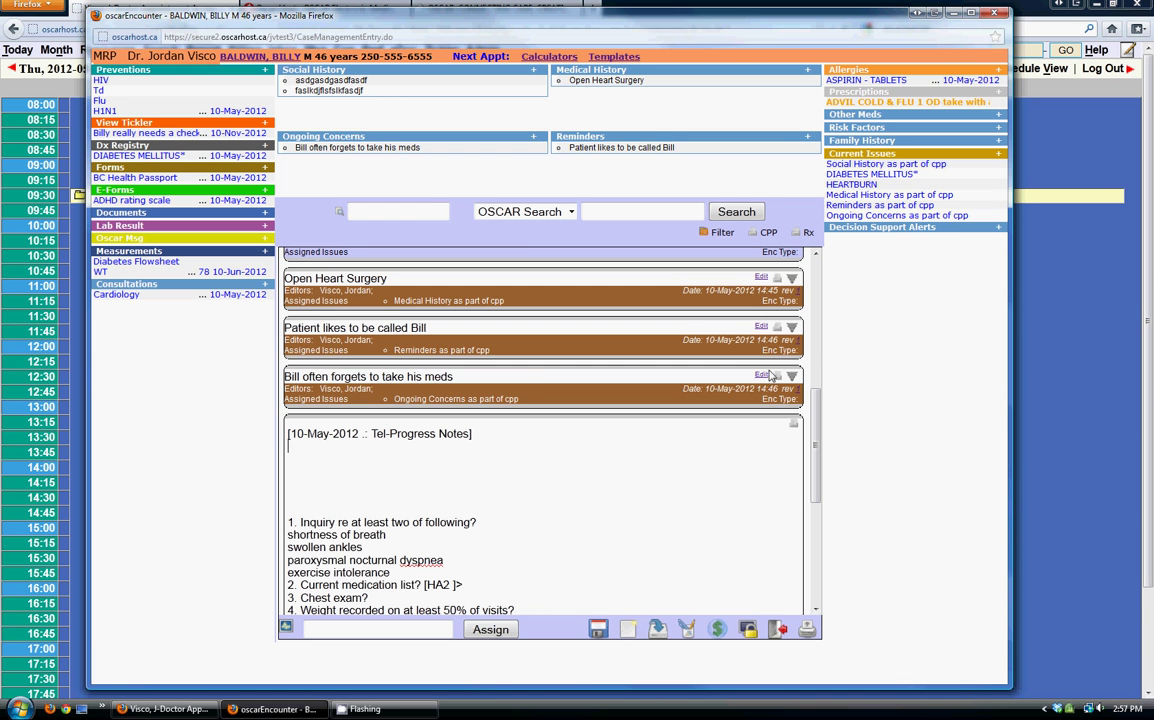
pyautogui.click(729, 393)
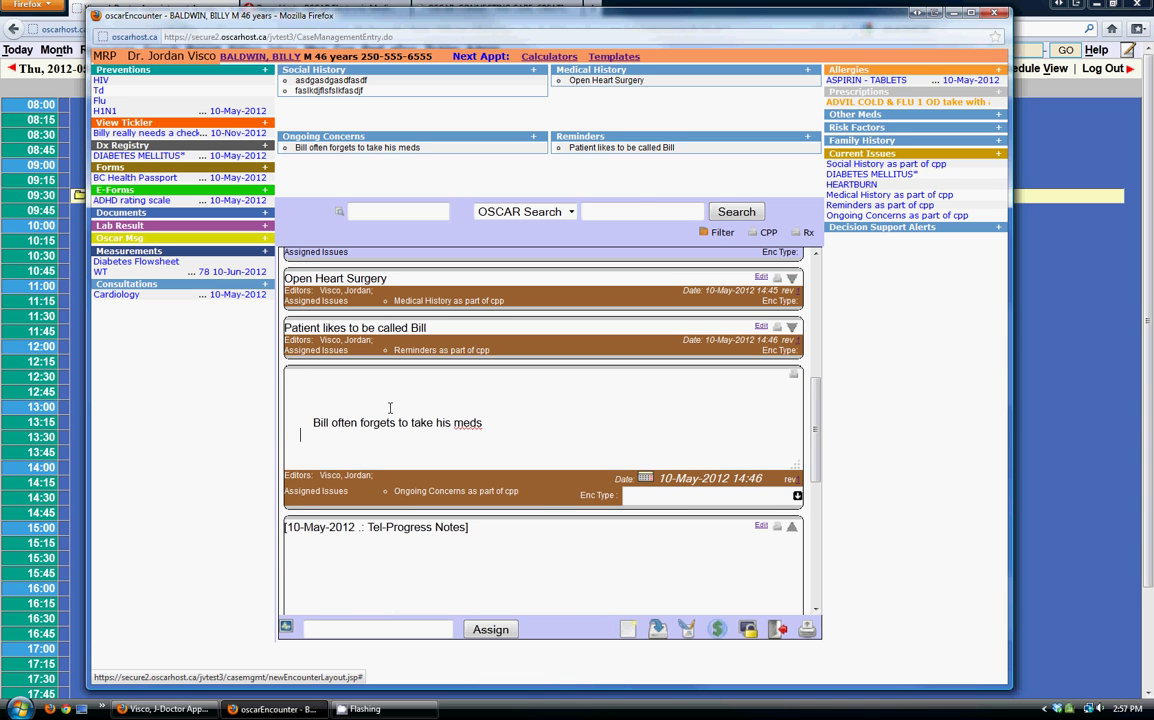
pyautogui.moveTo(404, 422); pyautogui.dragTo(483, 423)
pyautogui.click(558, 445)
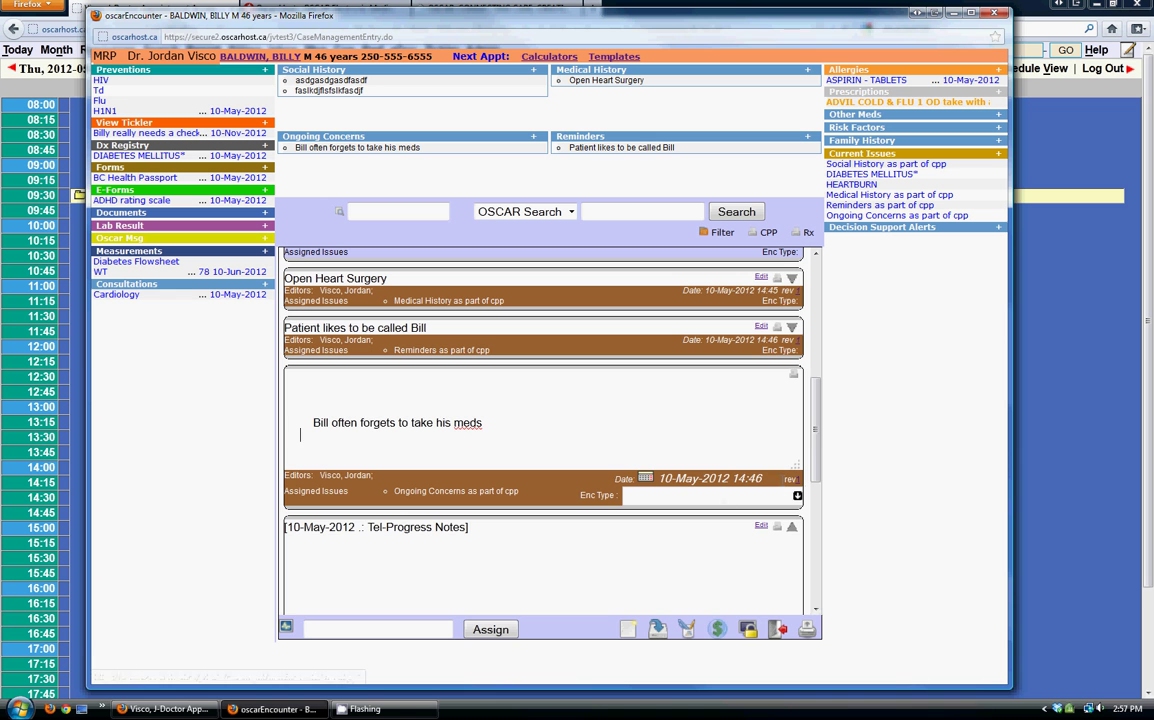
pyautogui.moveTo(818, 440); pyautogui.dragTo(825, 540)
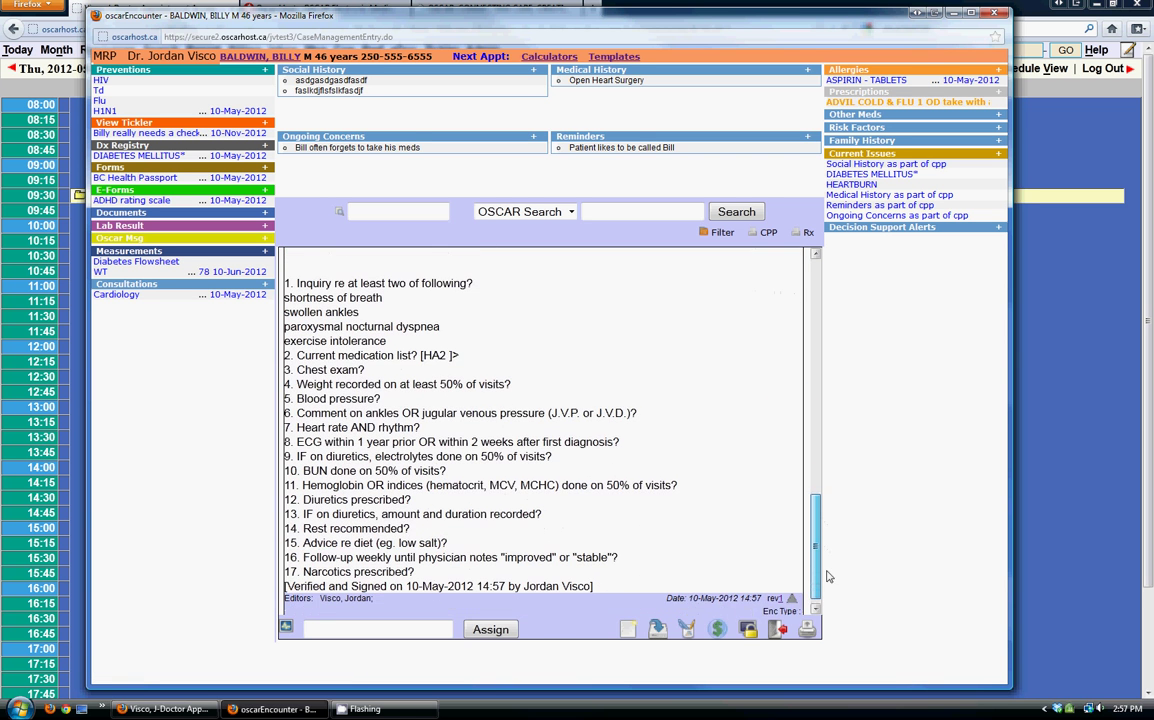
pyautogui.moveTo(817, 577); pyautogui.dragTo(815, 265)
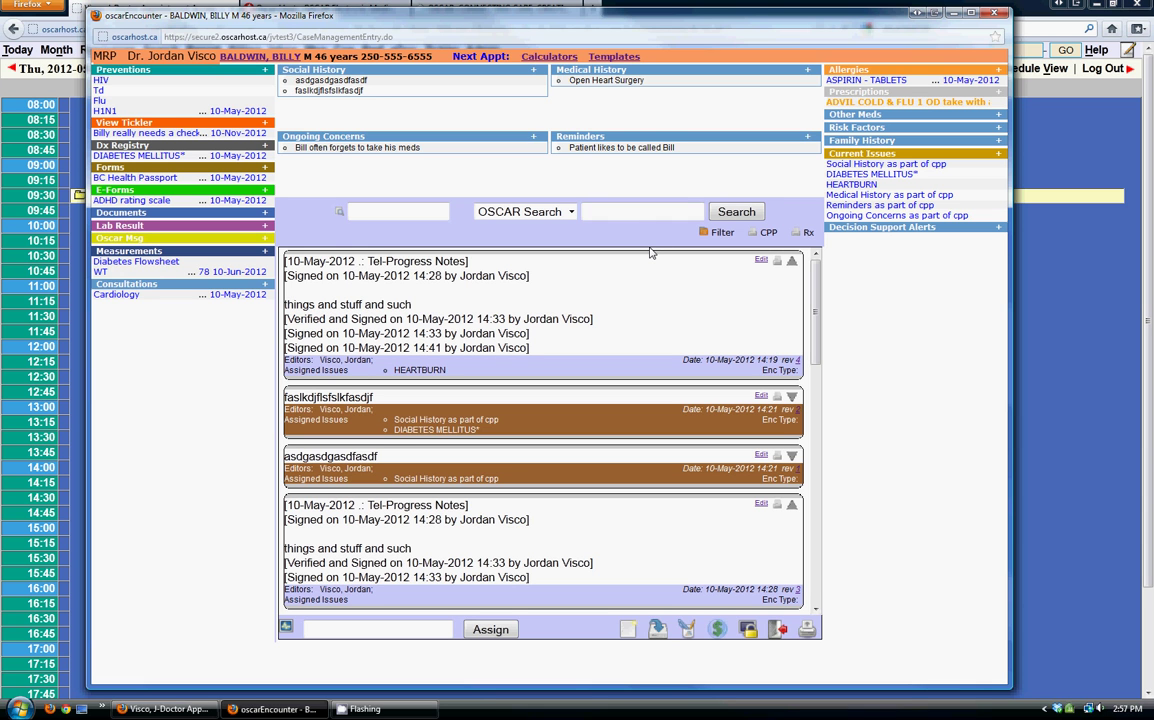
# Step: Search clinical resources for 'aspirin' and close the results window
pyautogui.write('aspirin')
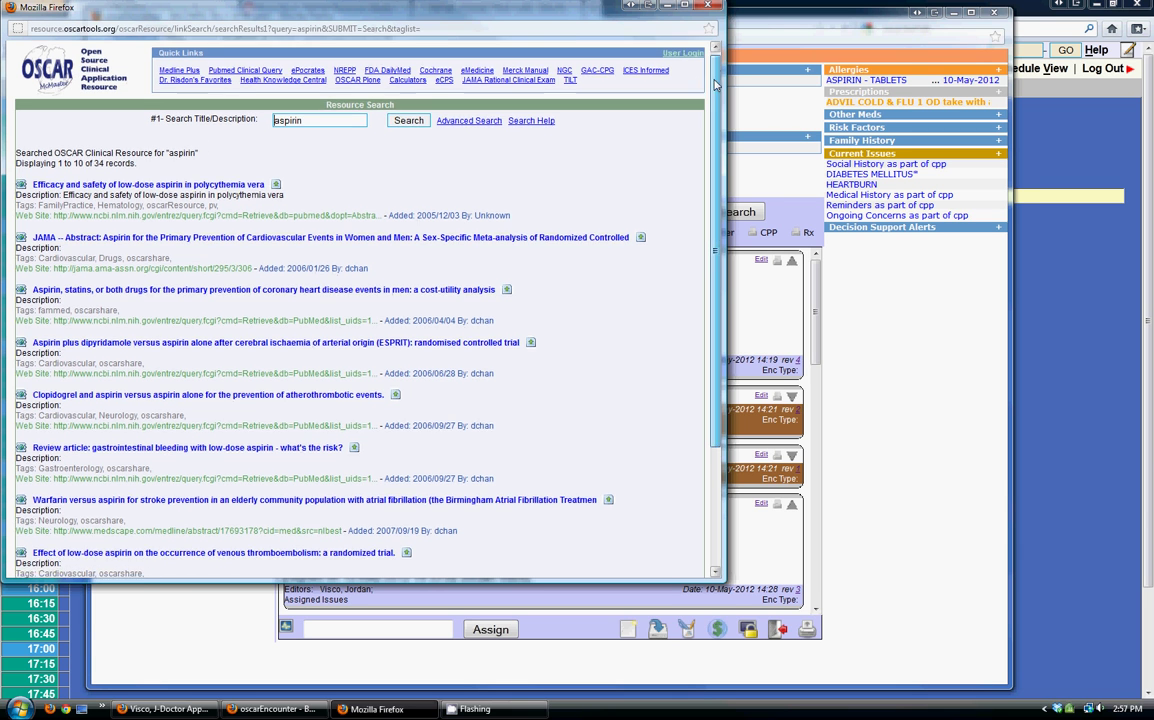
pyautogui.click(710, 8)
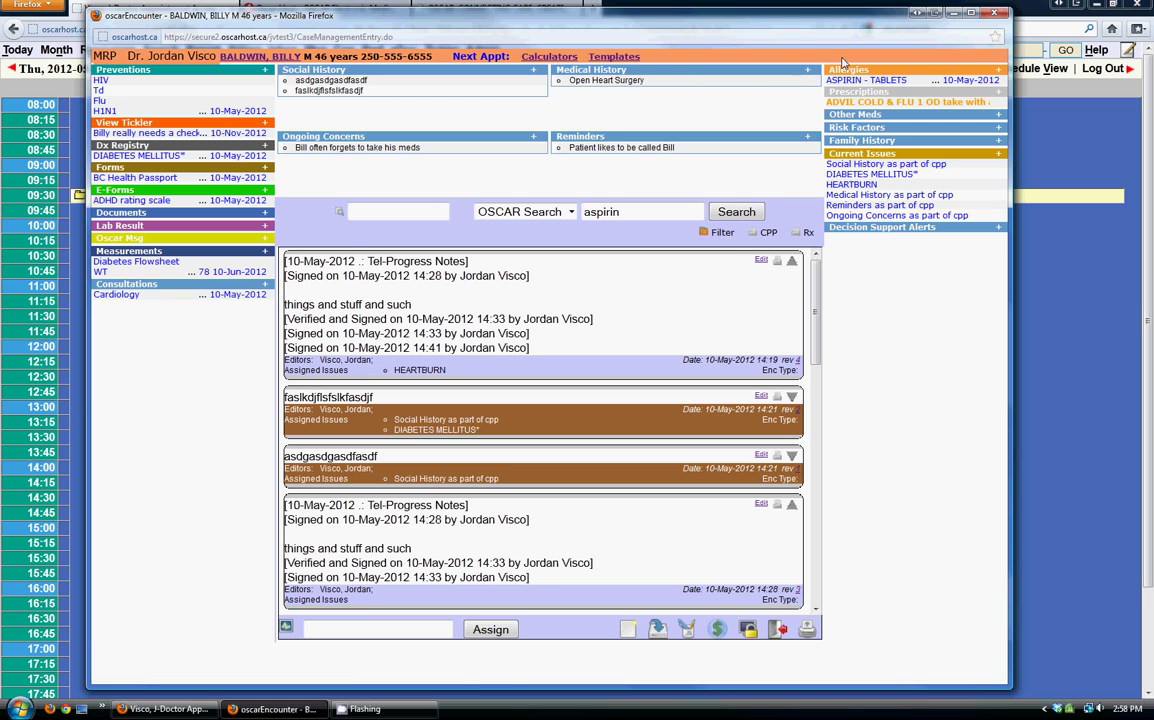
# Step: Close the encounter chart and view the OscarHost, then OSCAR Canada homepages
pyautogui.click(994, 12)
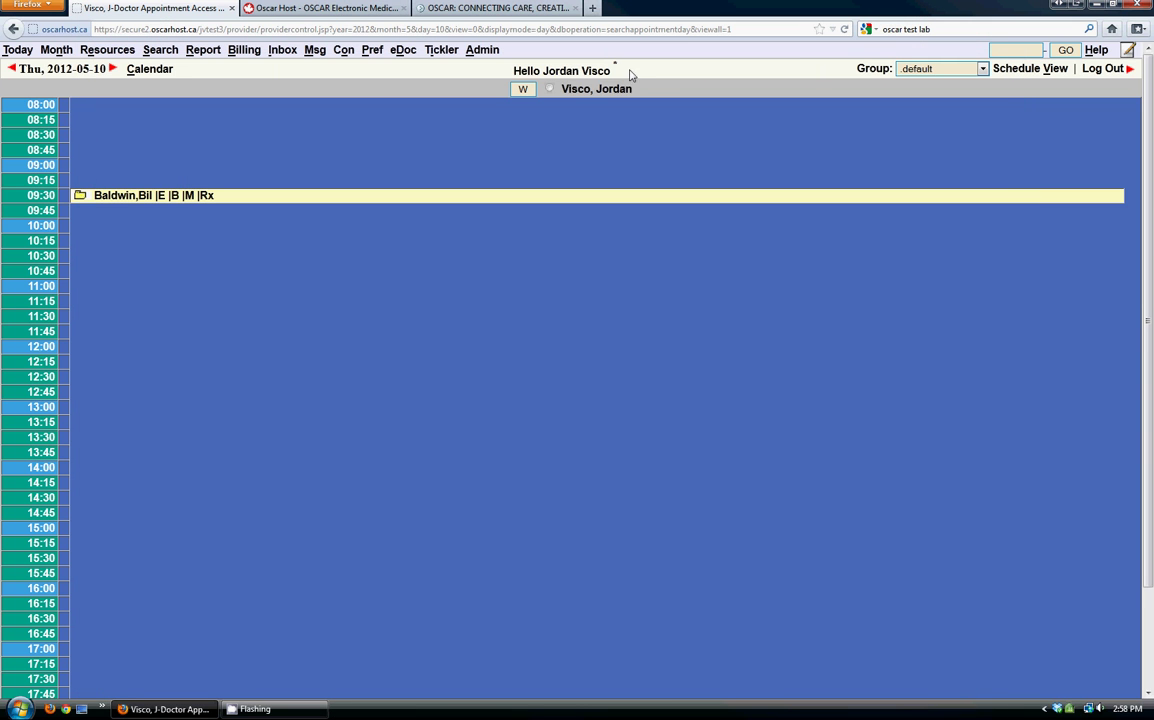
pyautogui.click(330, 8)
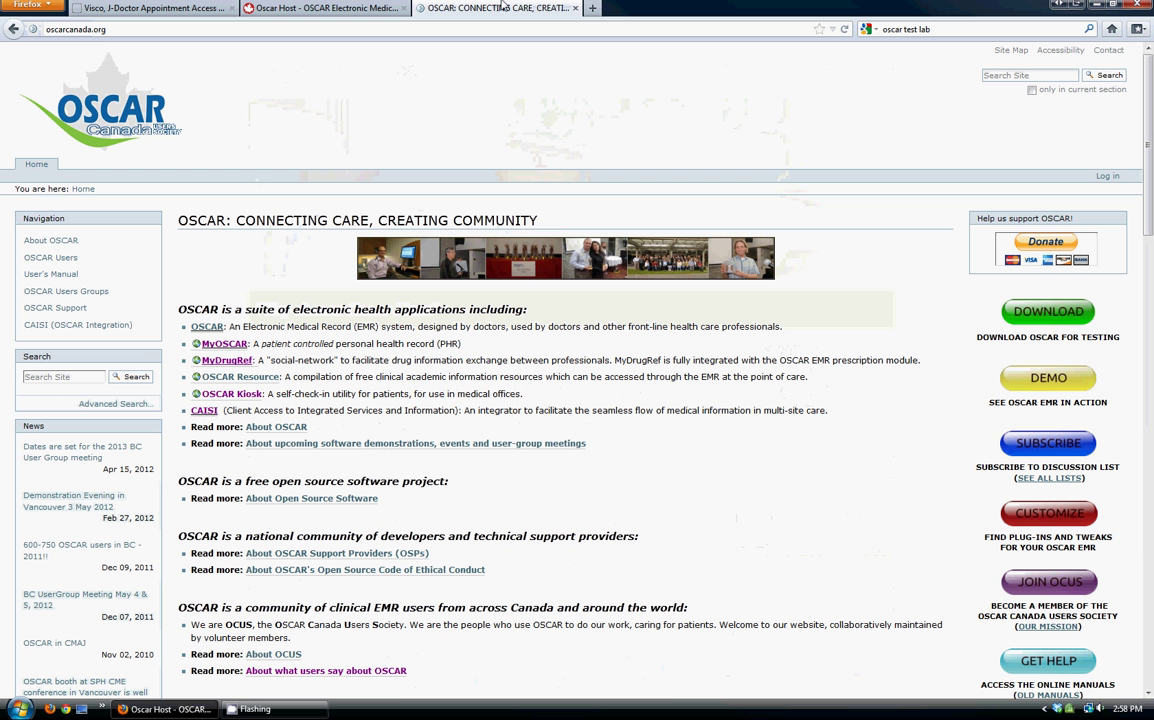
pyautogui.click(444, 8)
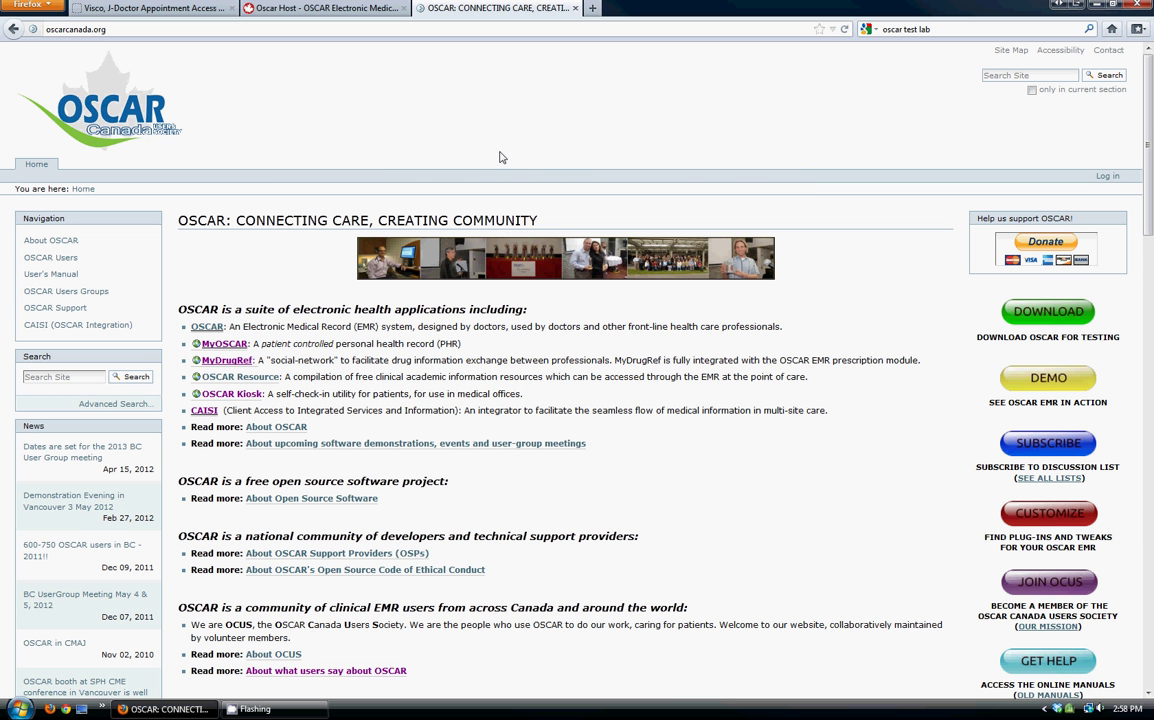